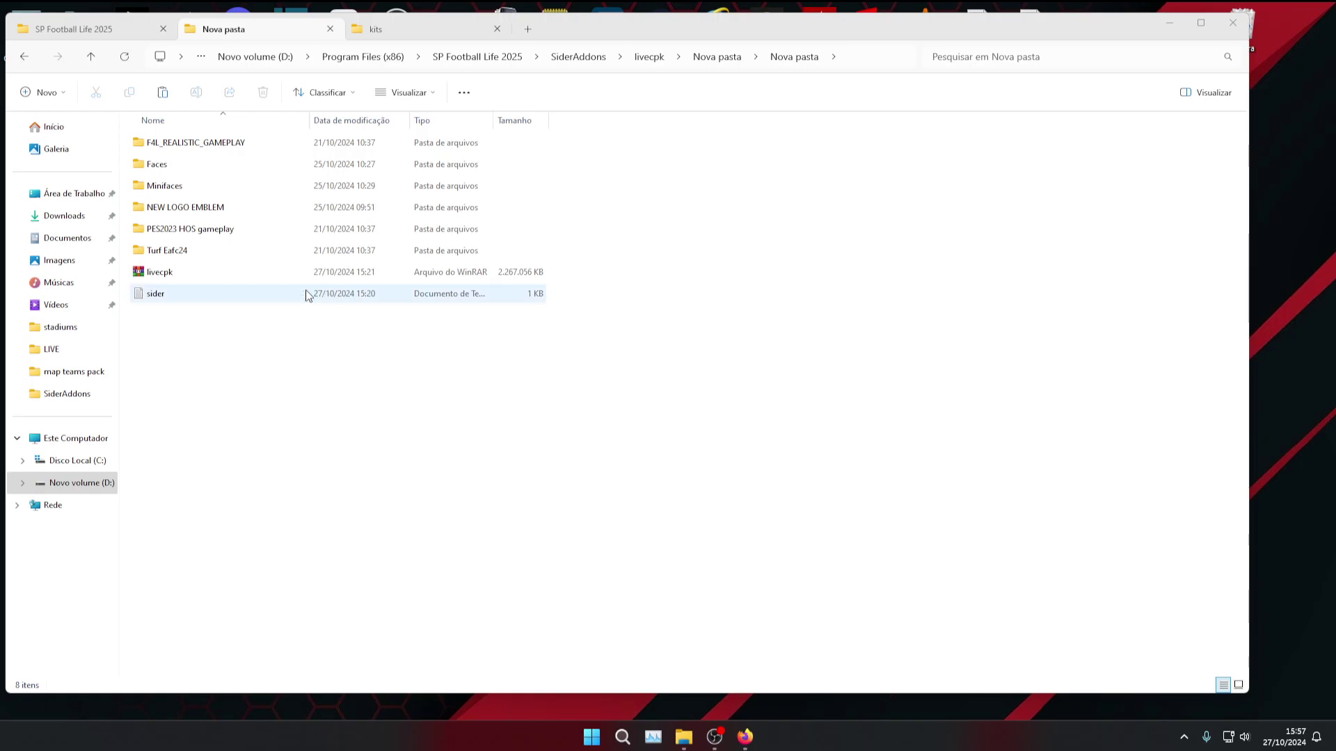
- Check the WinRAR extraction options for the livecpk archive in the Nova pasta folder
click(96, 30)
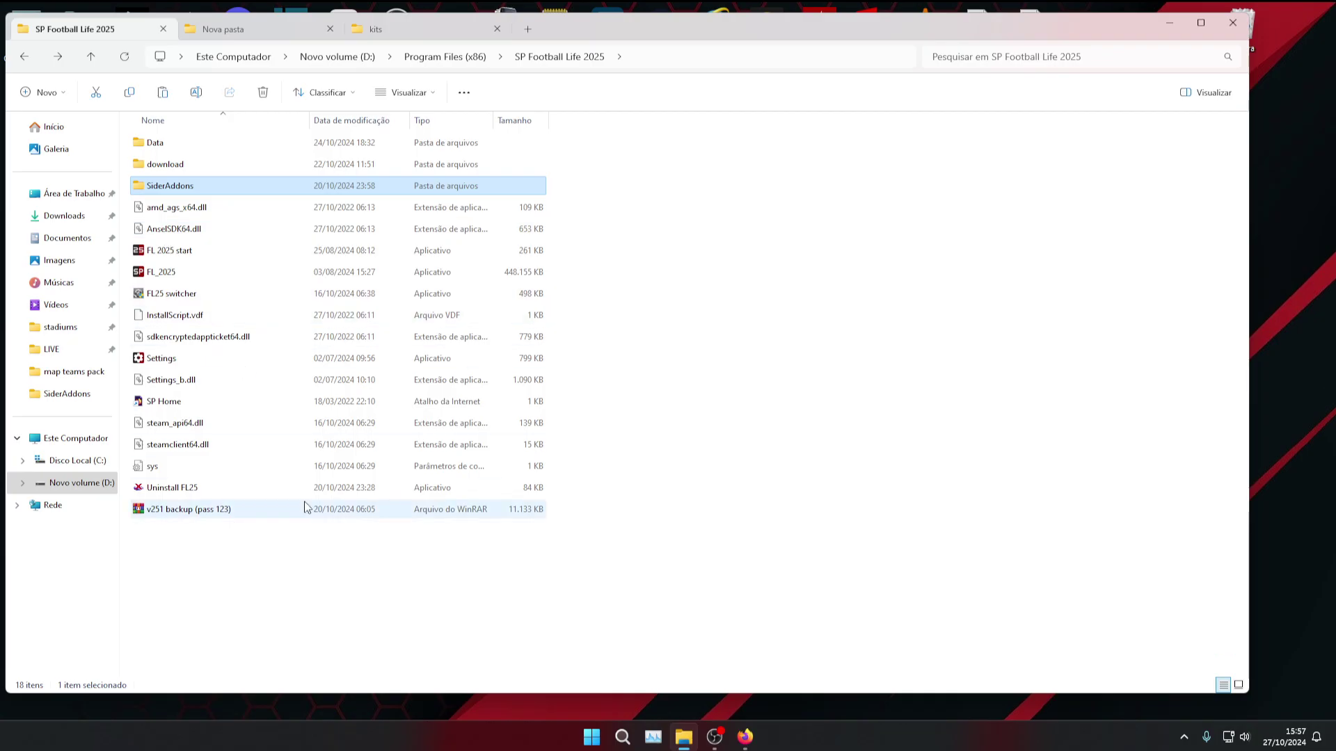
click(255, 28)
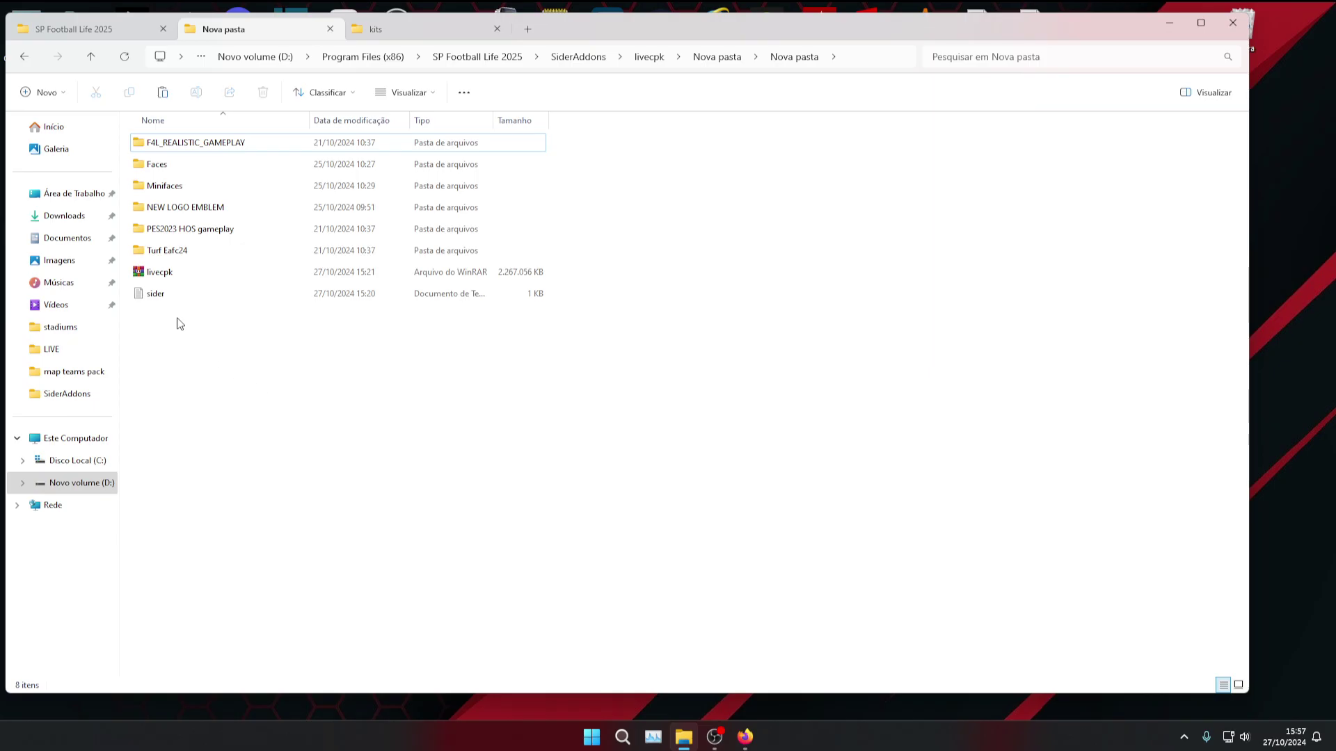
click(181, 273)
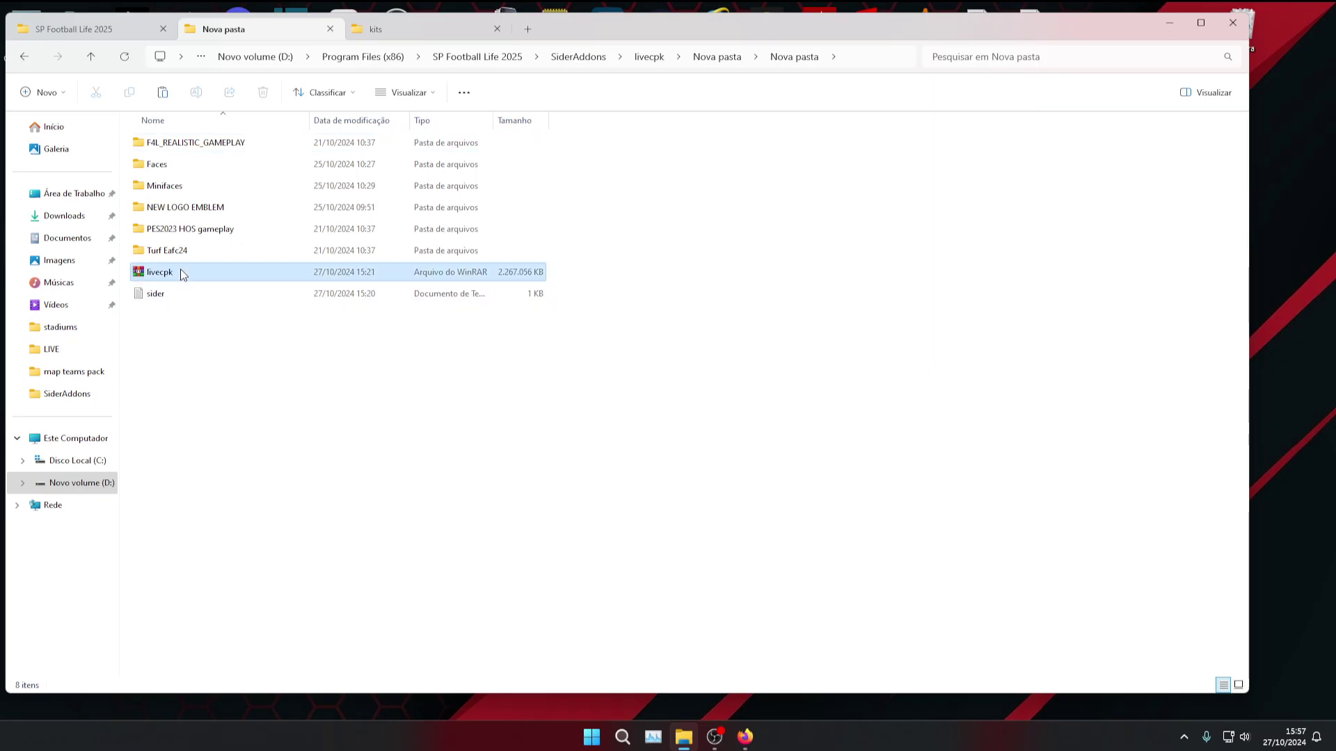
right_click(193, 272)
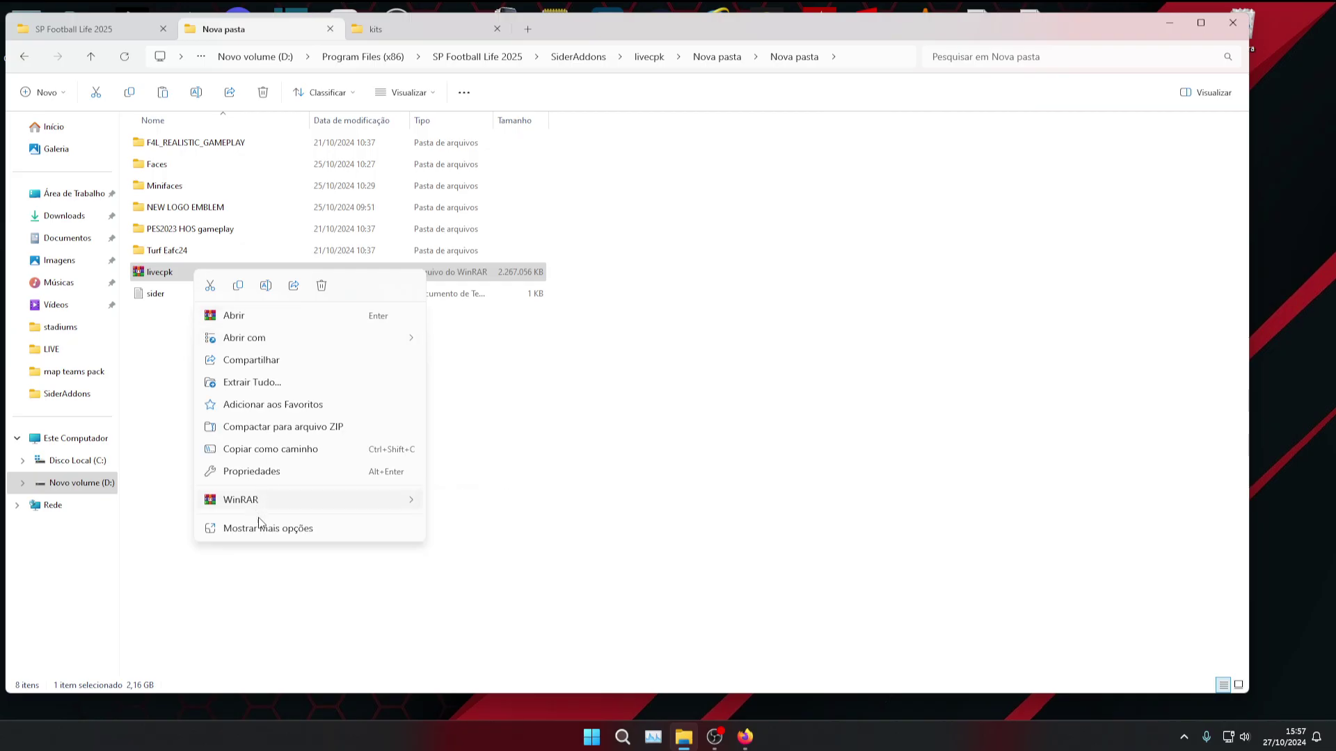
mouse_move(274, 501)
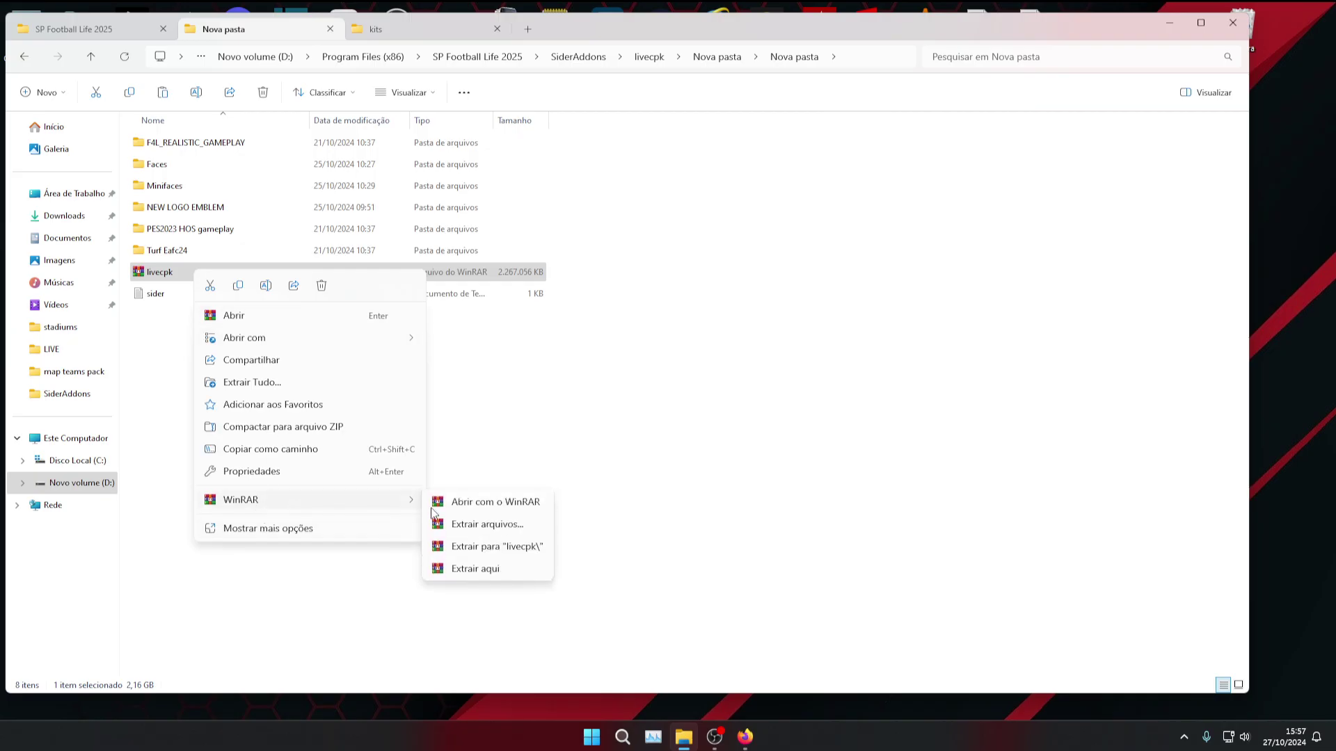
click(645, 526)
- Select the six mod folders in Nova pasta, F4L_REALISTIC_GAMEPLAY through Turf Eafc24, and view the actions available for them
click(162, 297)
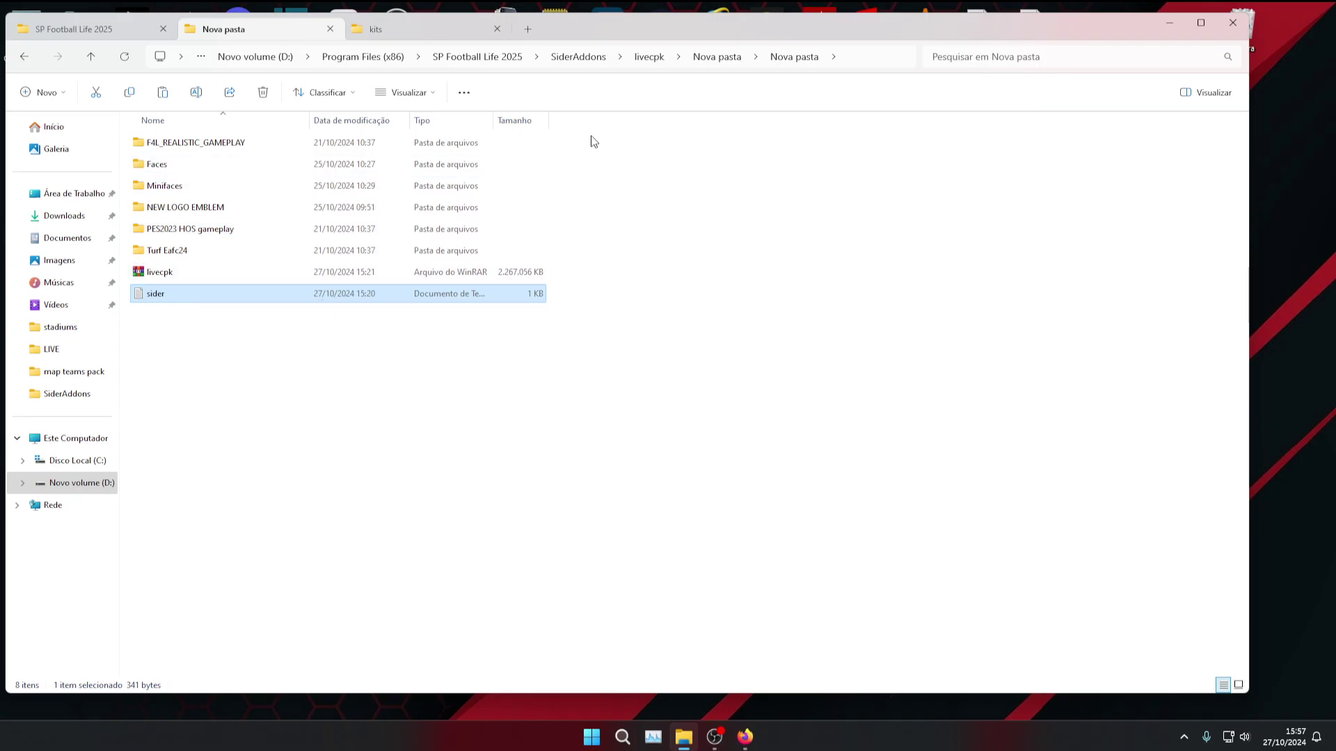
drag(591, 136, 422, 254)
right_click(209, 186)
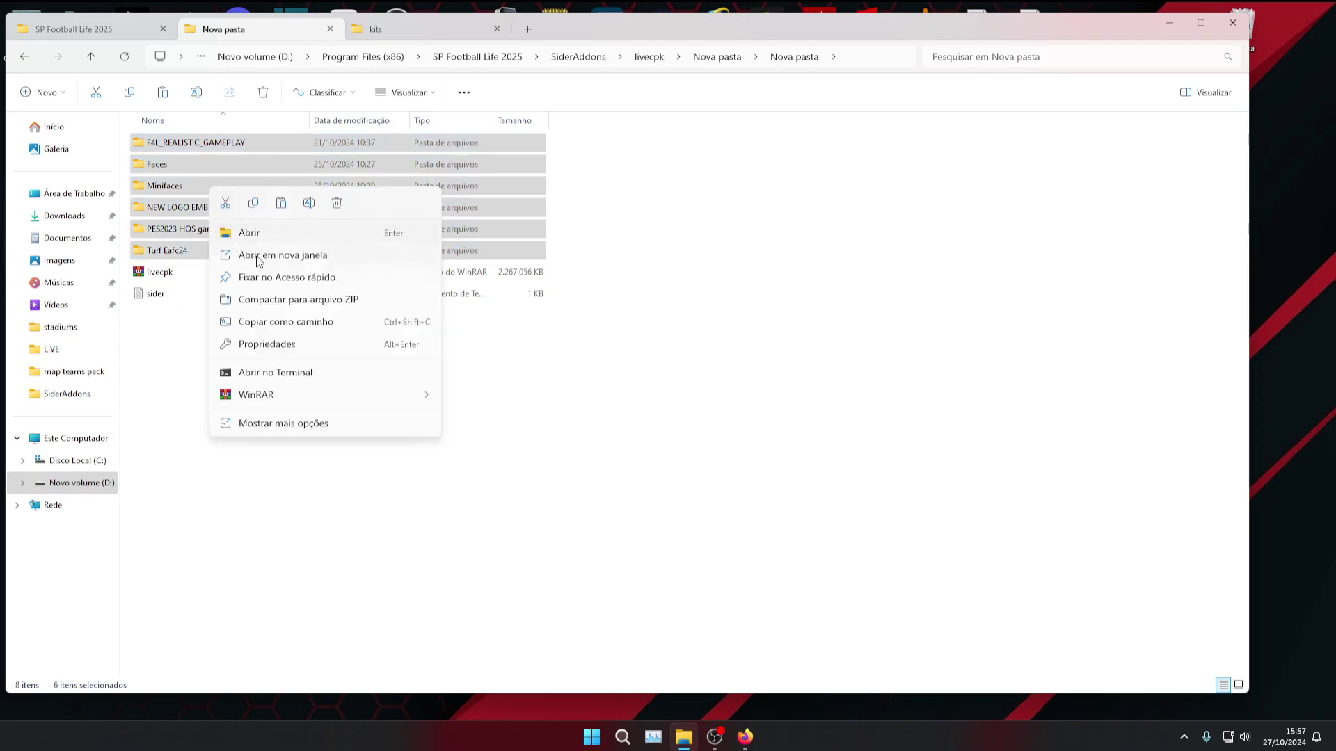
click(274, 424)
click(627, 348)
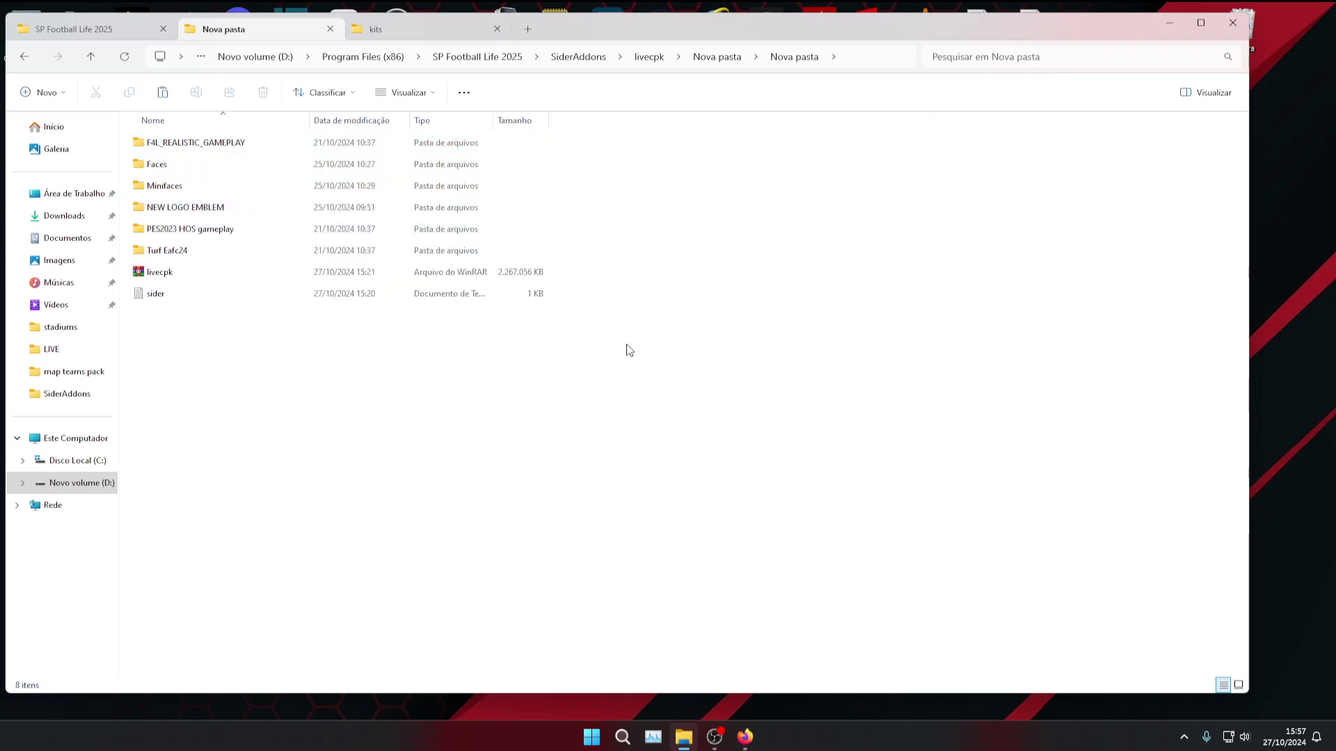
- Open the livecpk folder inside SiderAddons in the SP Football Life 2025 game directory
click(87, 26)
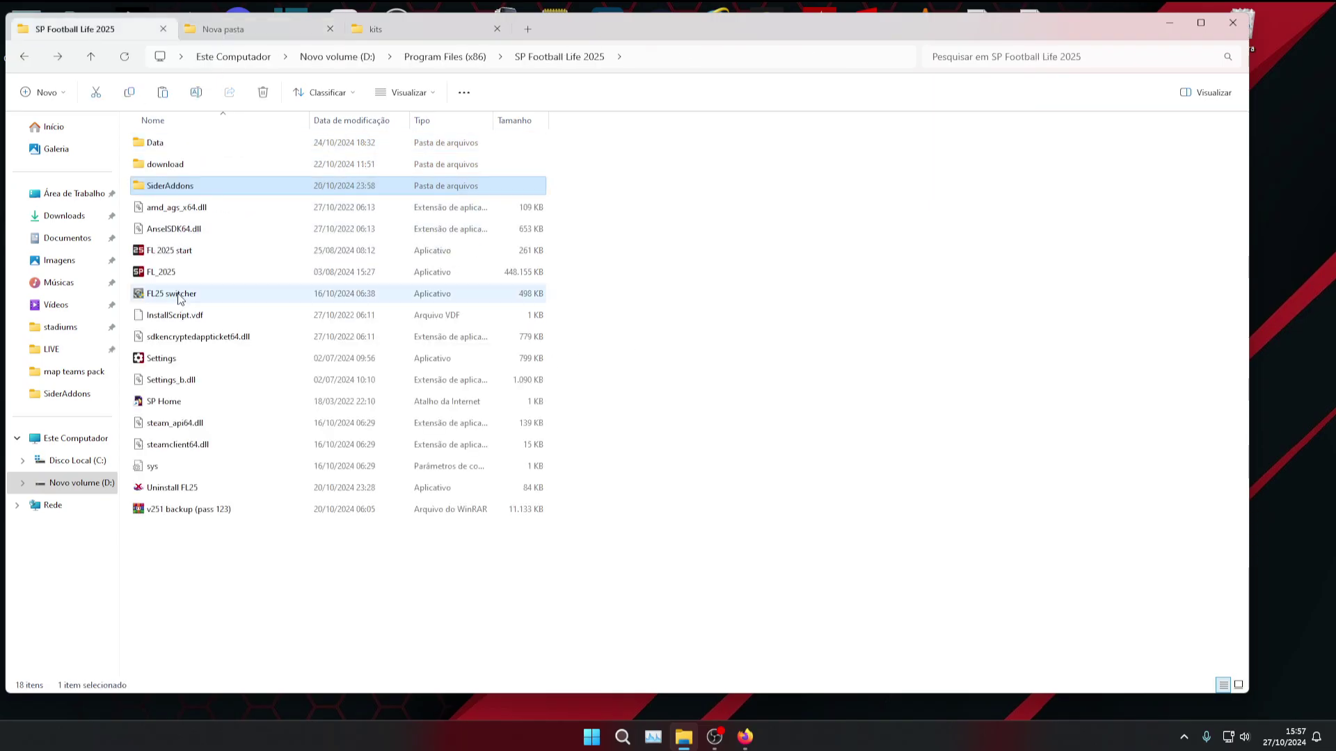
double_click(186, 189)
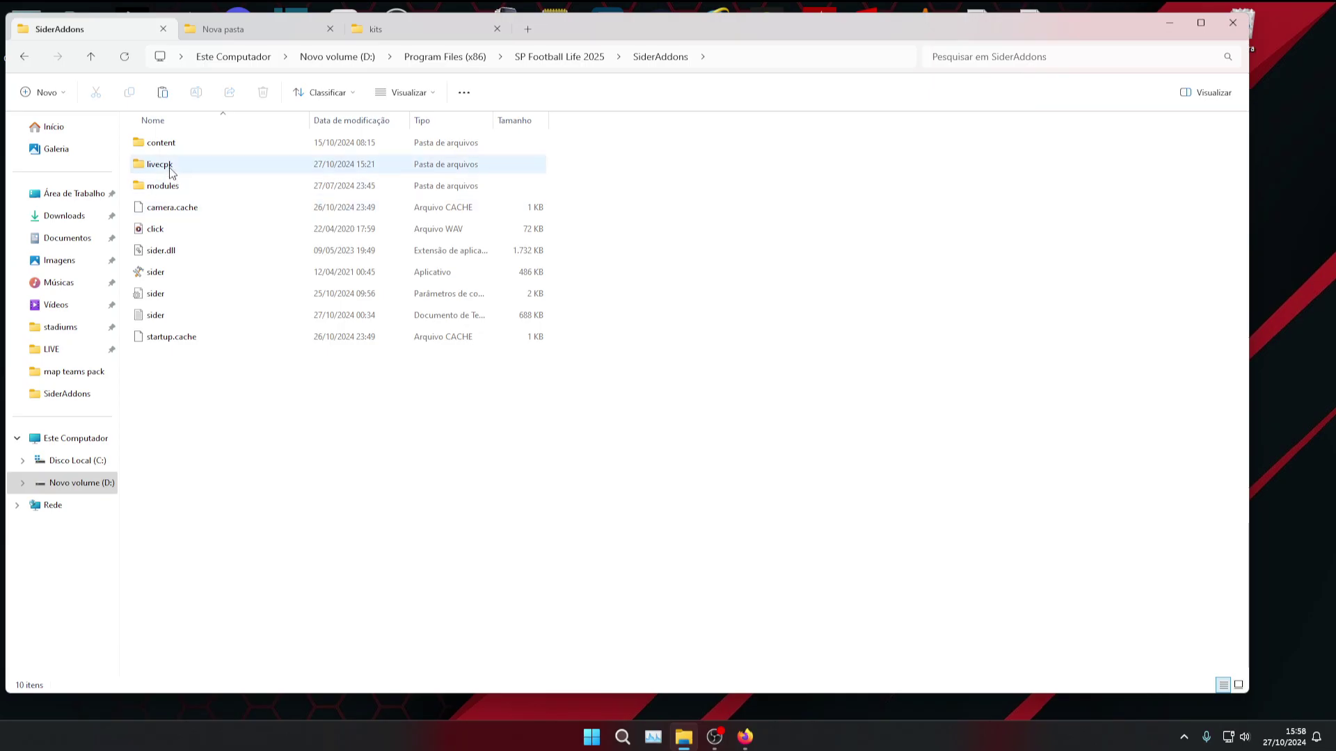
double_click(171, 169)
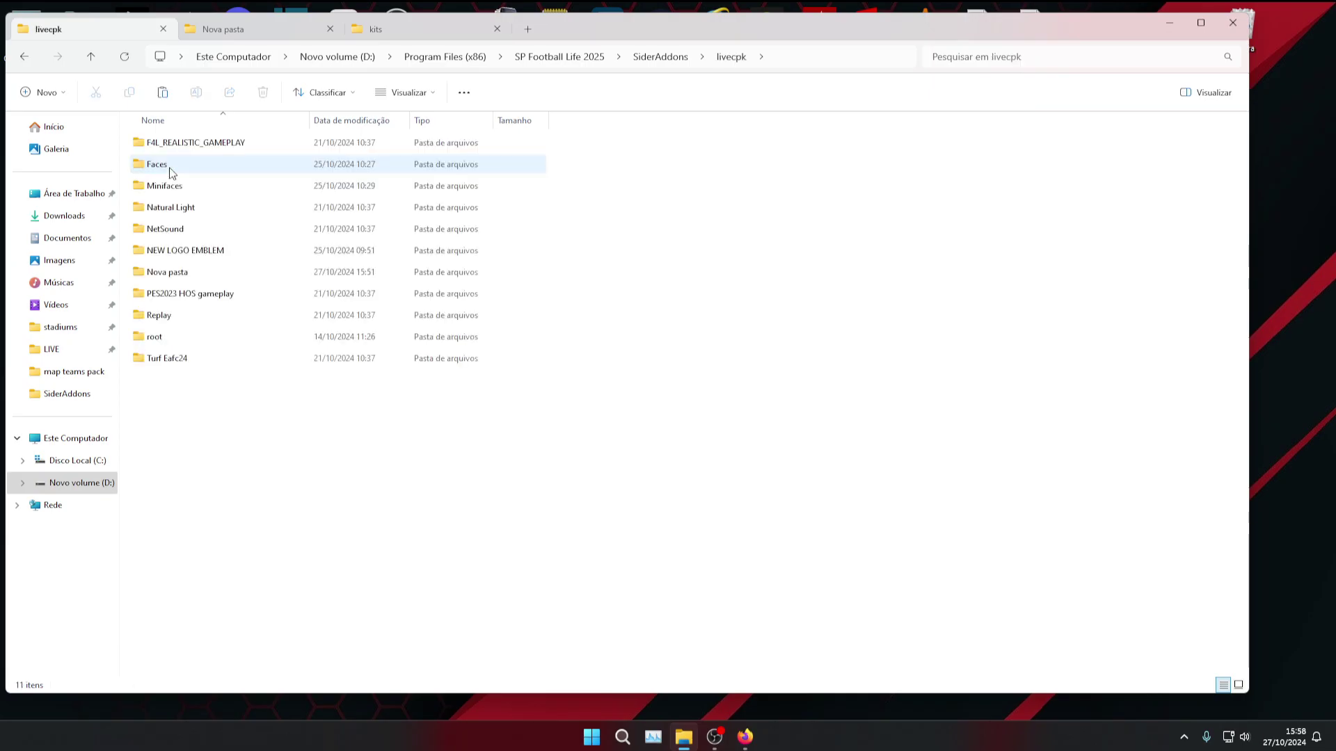
right_click(455, 513)
click(343, 443)
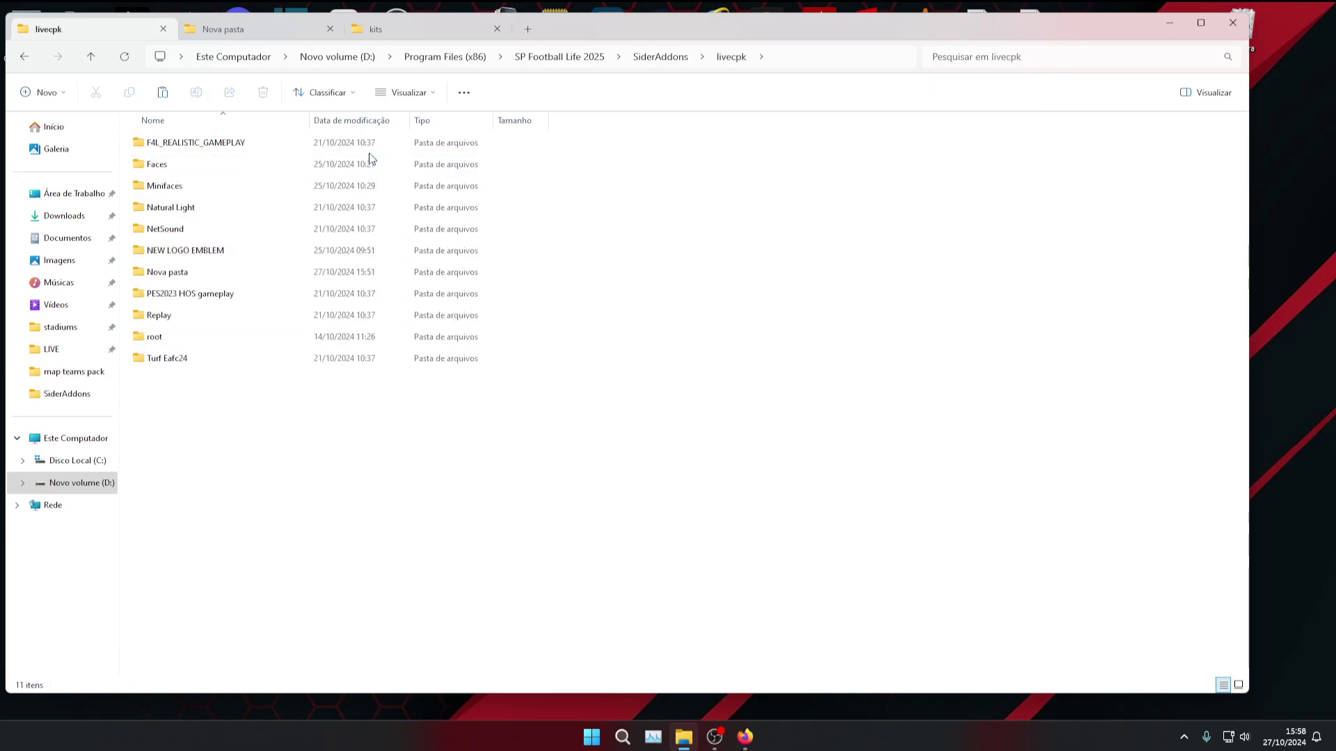
- Compare the mod folders in the game's livecpk directory with those in Nova pasta
drag(547, 139, 457, 314)
click(305, 428)
click(179, 252)
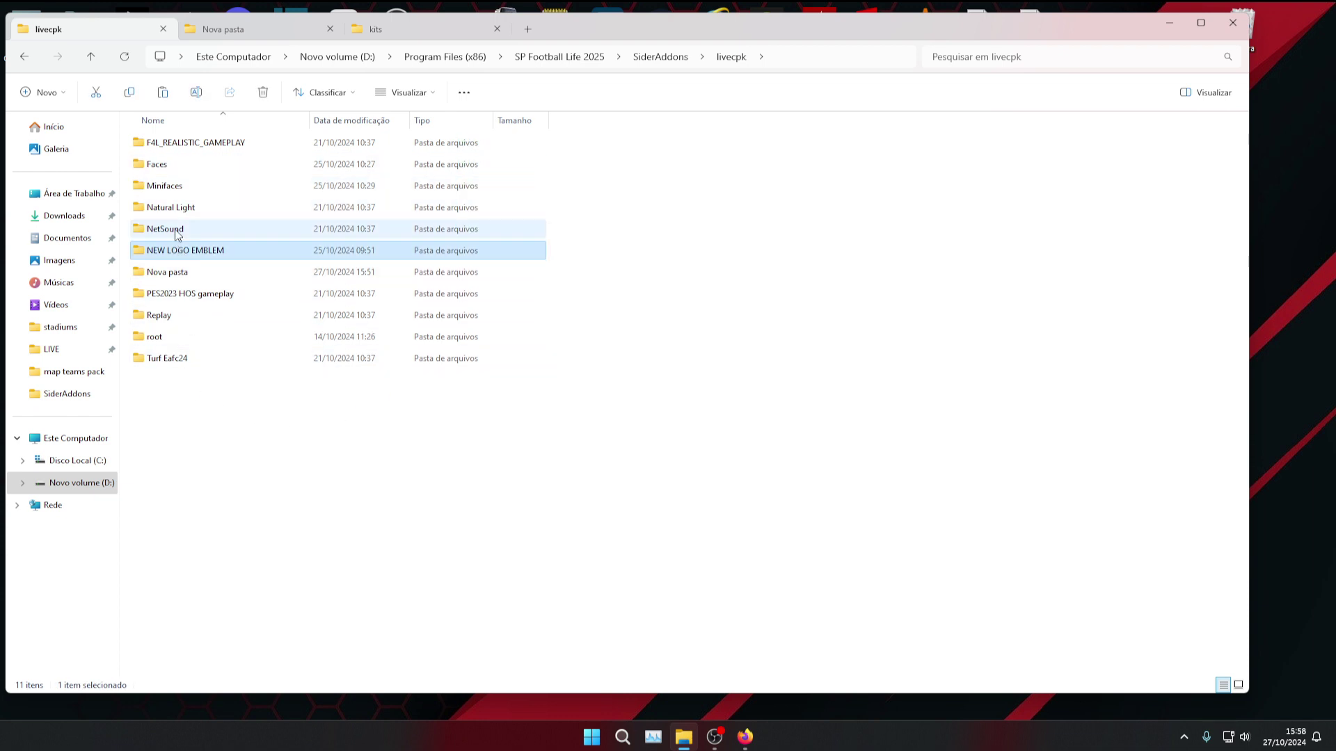
click(170, 188)
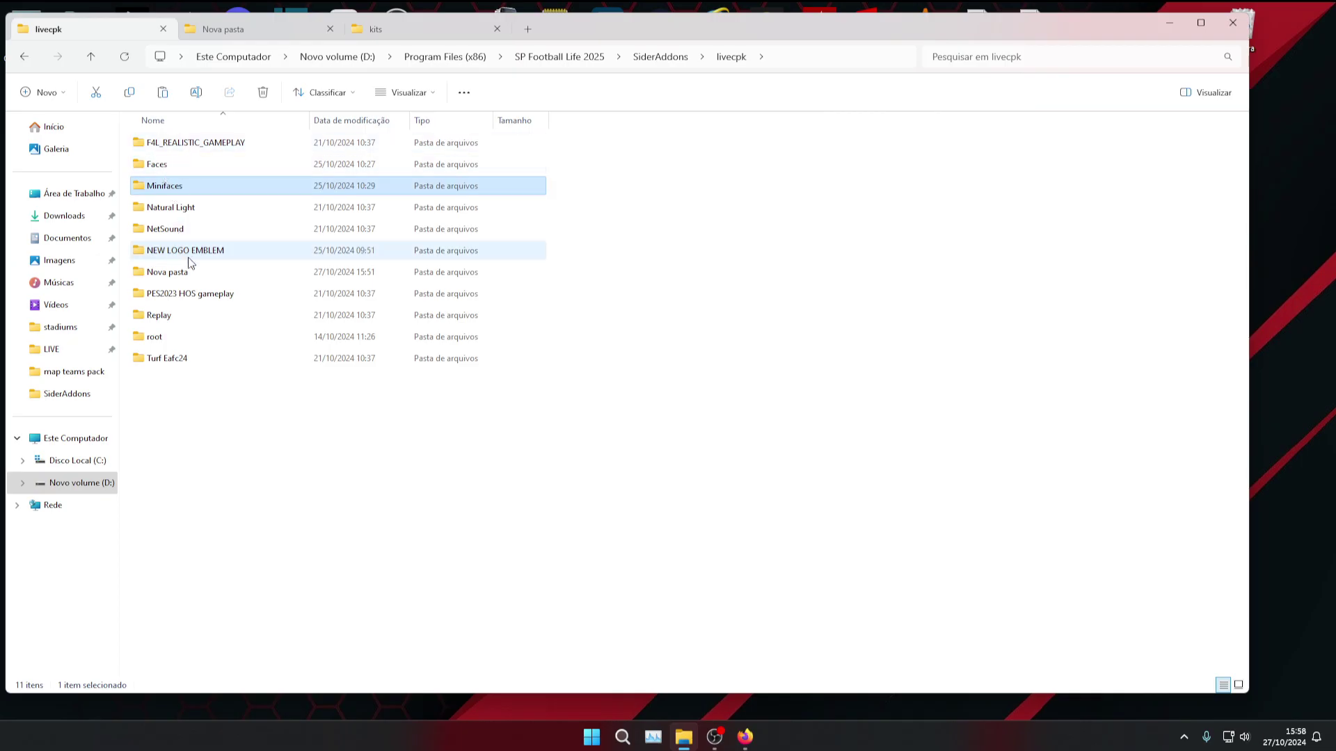
click(240, 31)
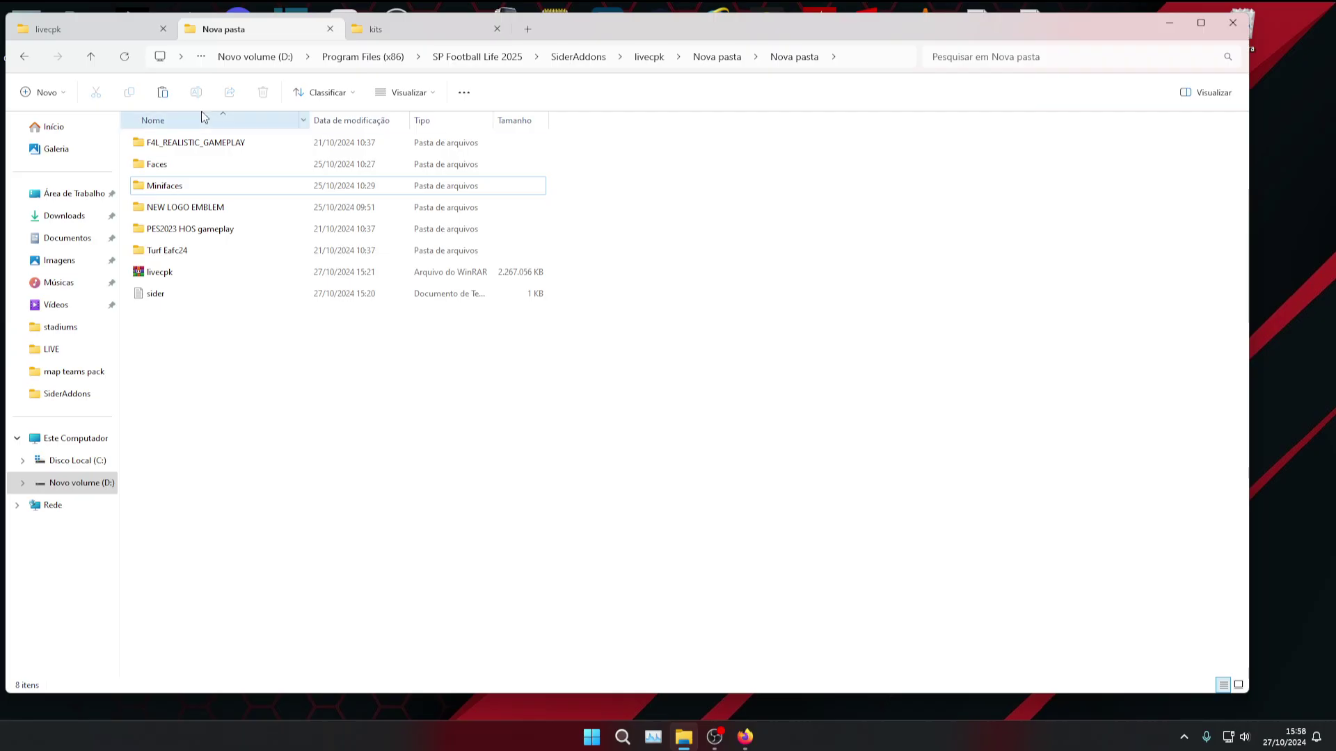
click(120, 28)
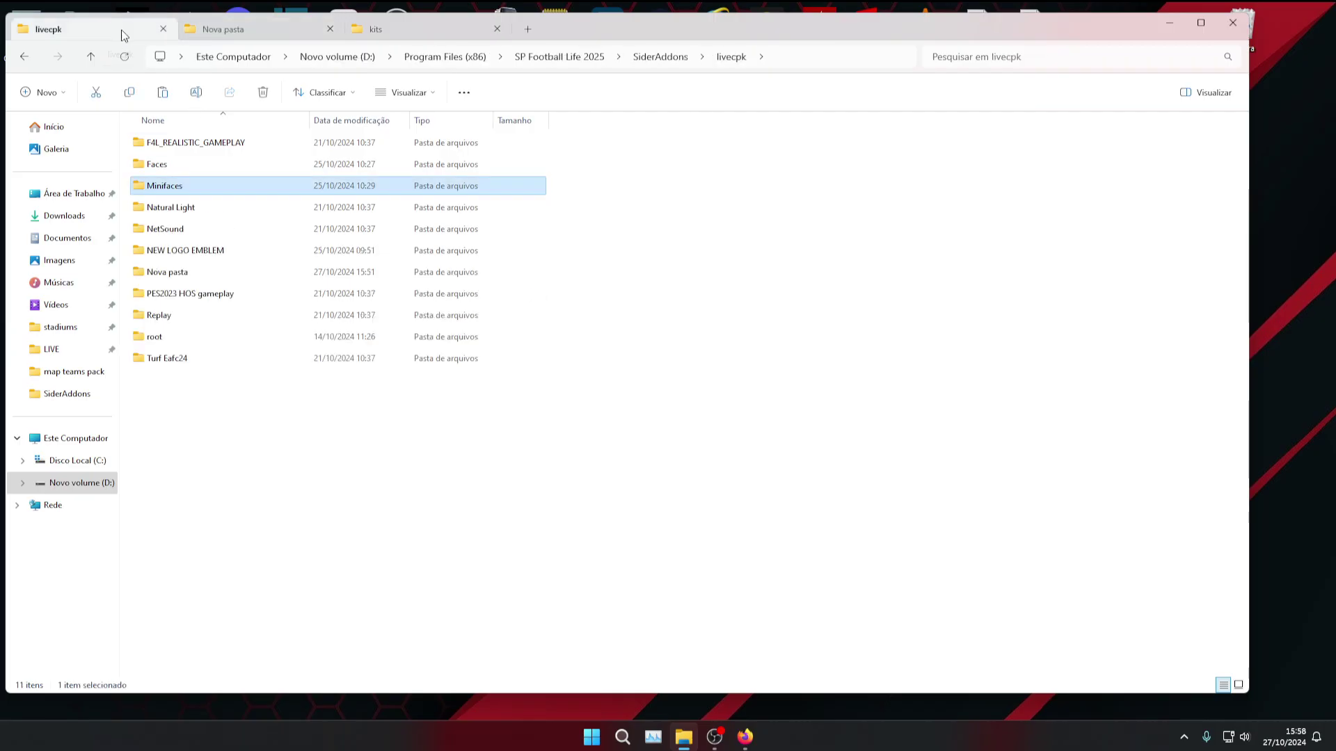
- Review the cpk.root lines in the sider text file of the Nova pasta folder
click(232, 29)
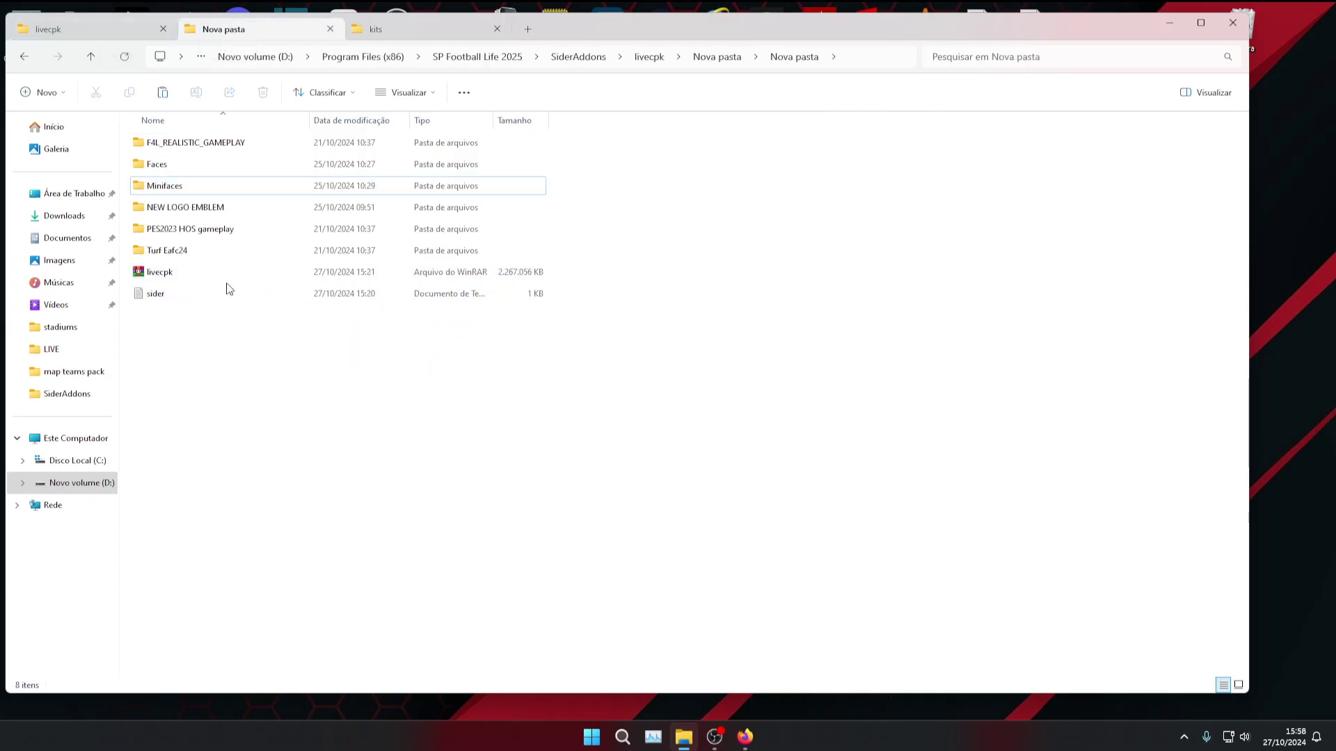
double_click(157, 295)
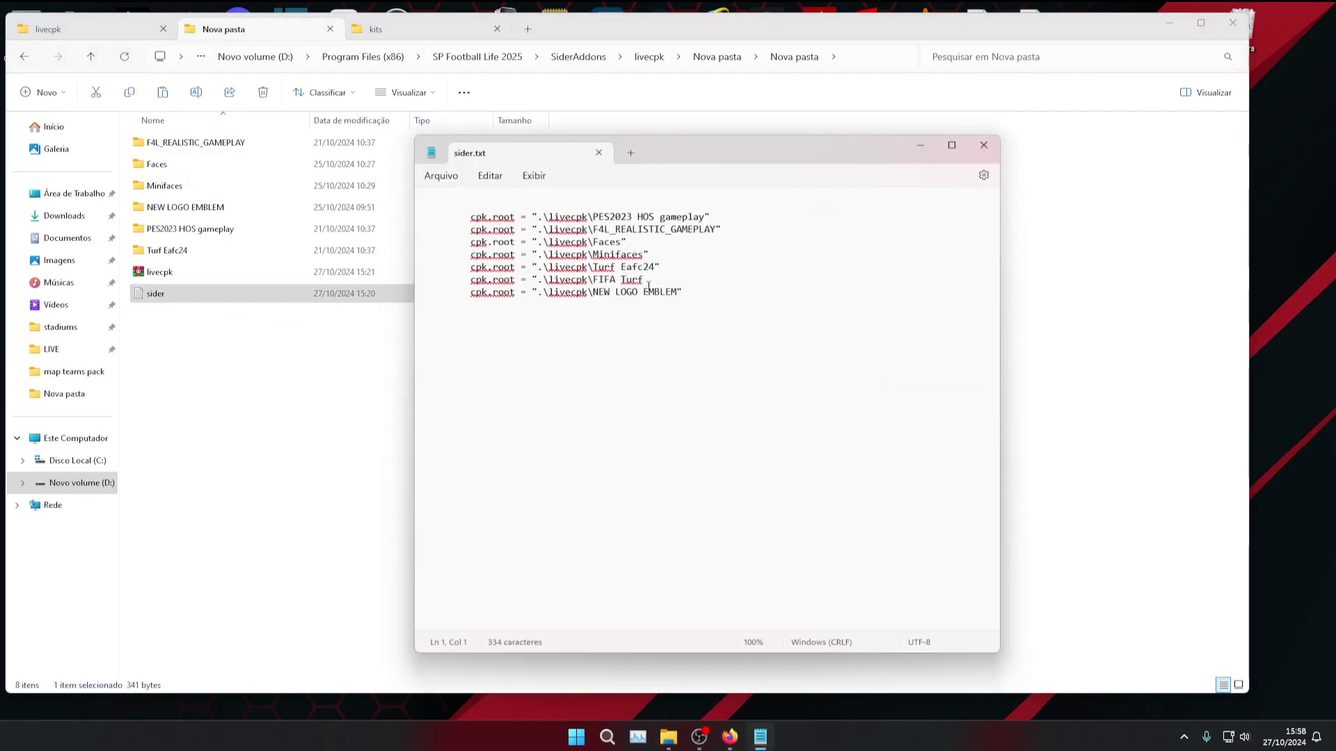
drag(695, 299, 475, 226)
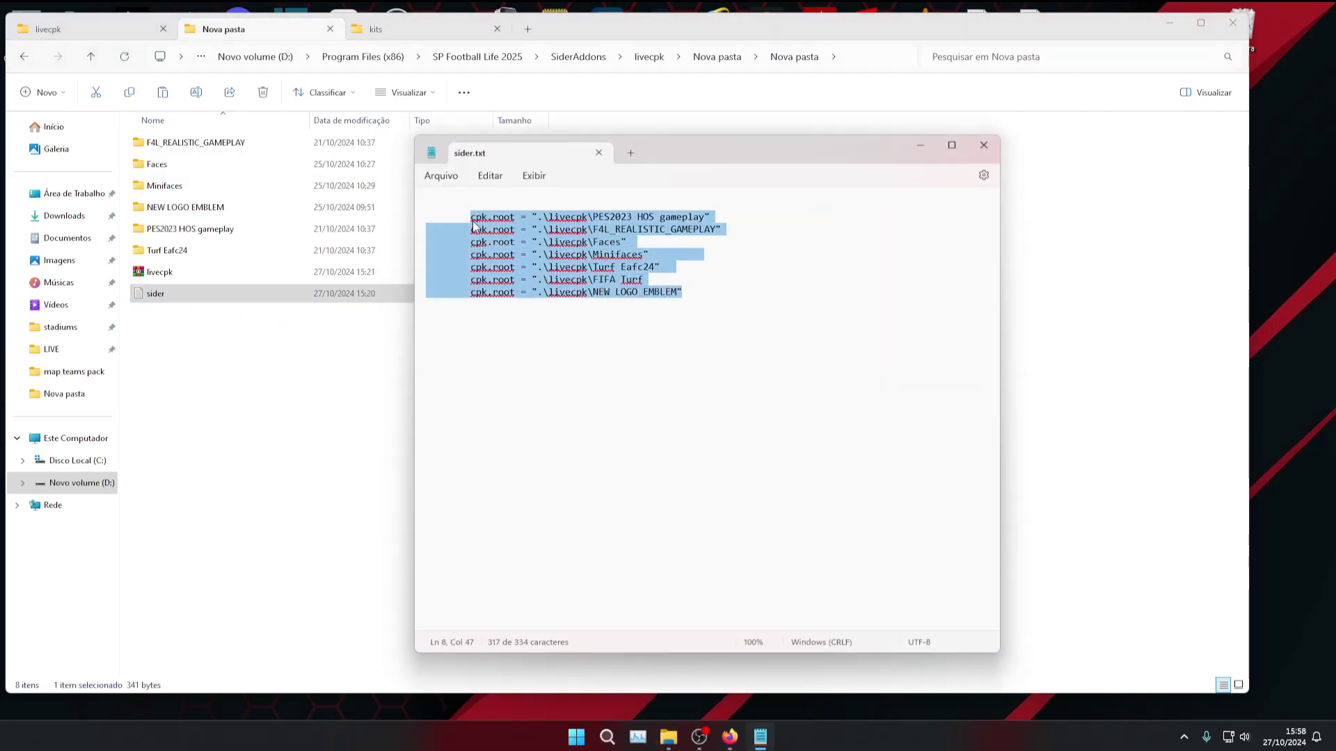
right_click(503, 221)
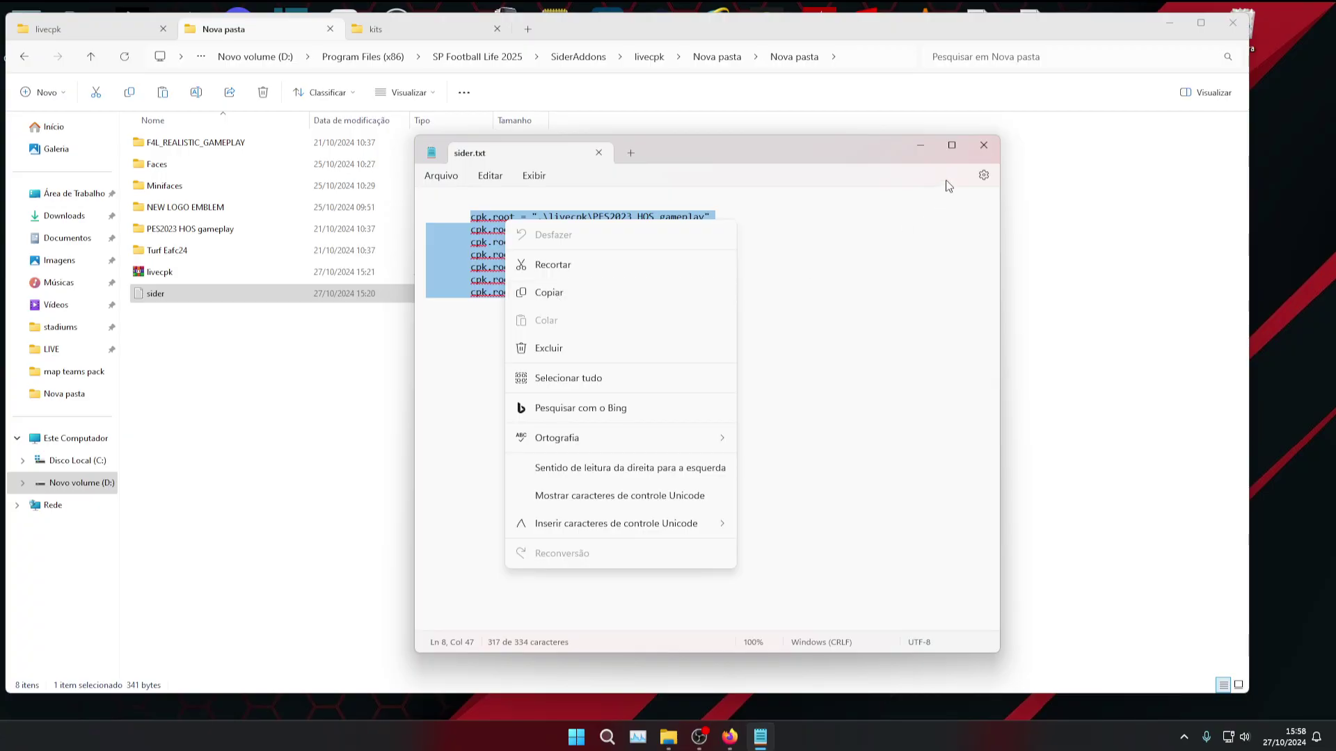
click(983, 144)
click(984, 145)
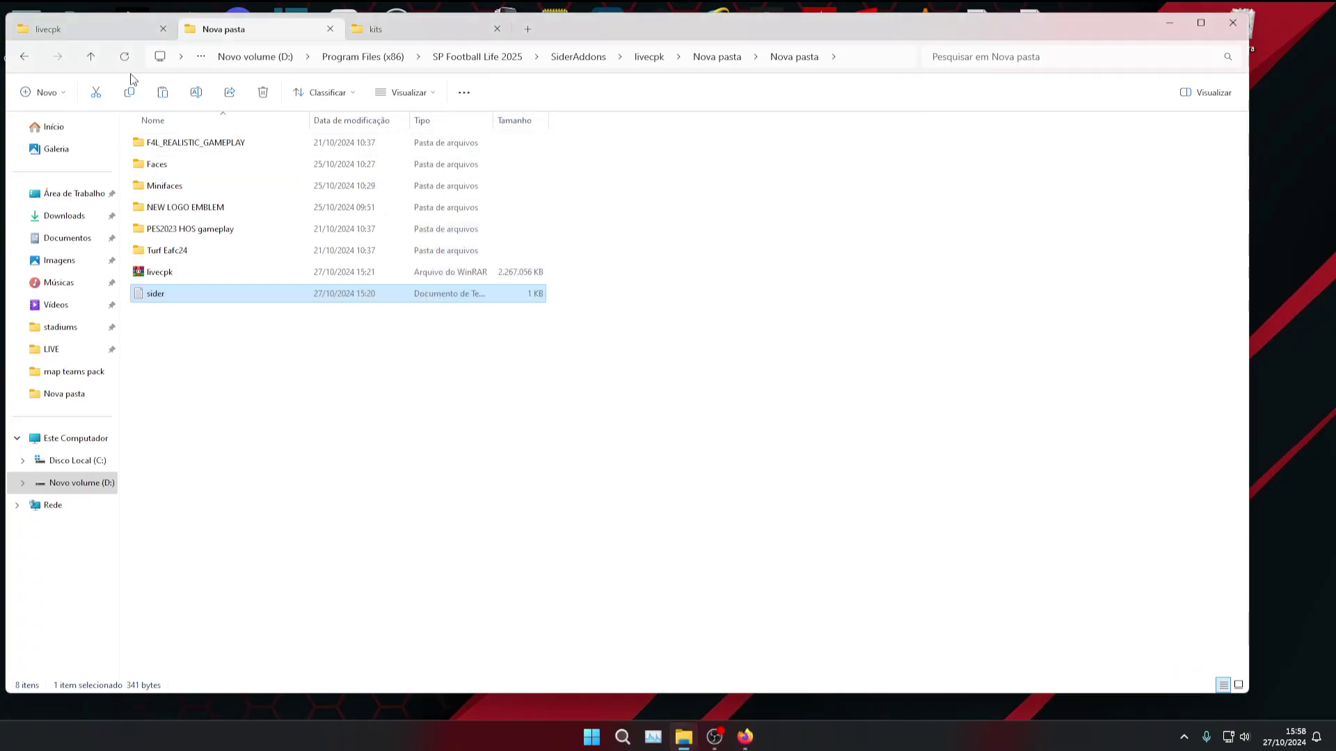
- Open the sider.ini configuration file in the game's SiderAddons folder at its cpk.root section
click(124, 27)
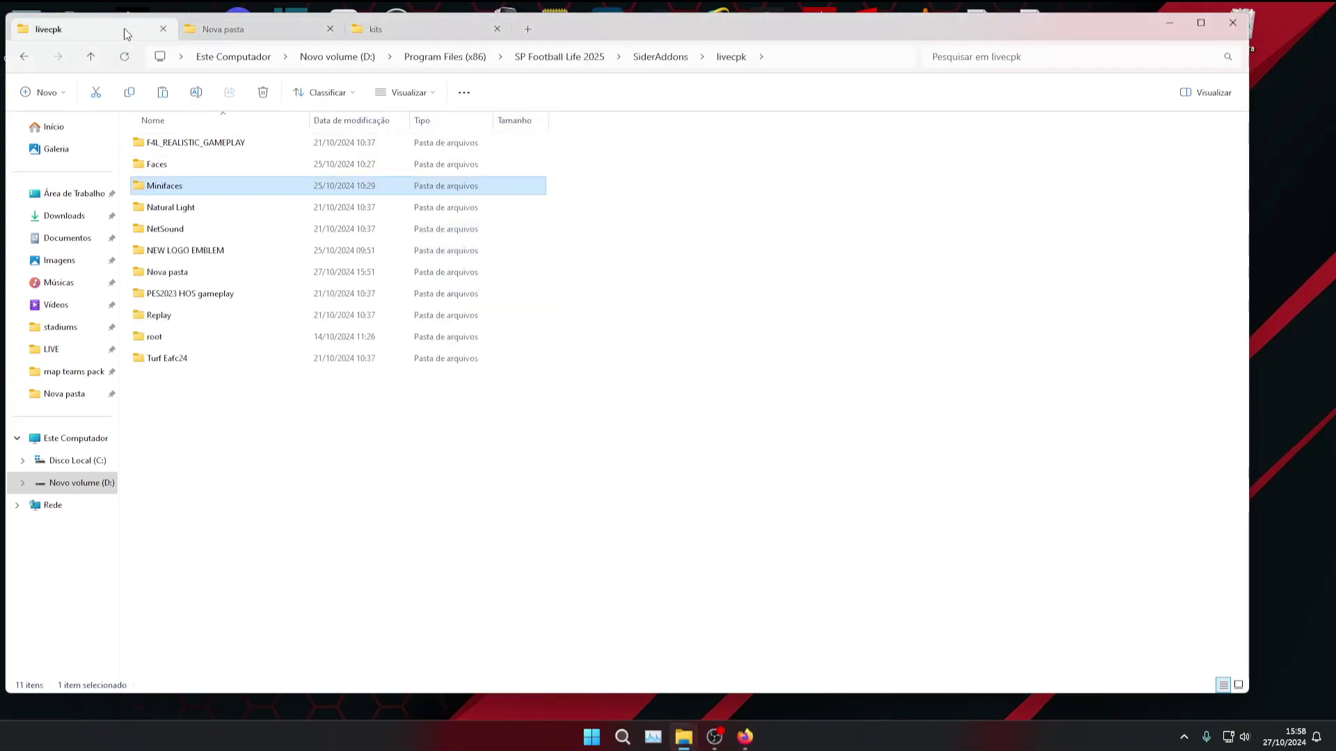
click(90, 56)
click(90, 56)
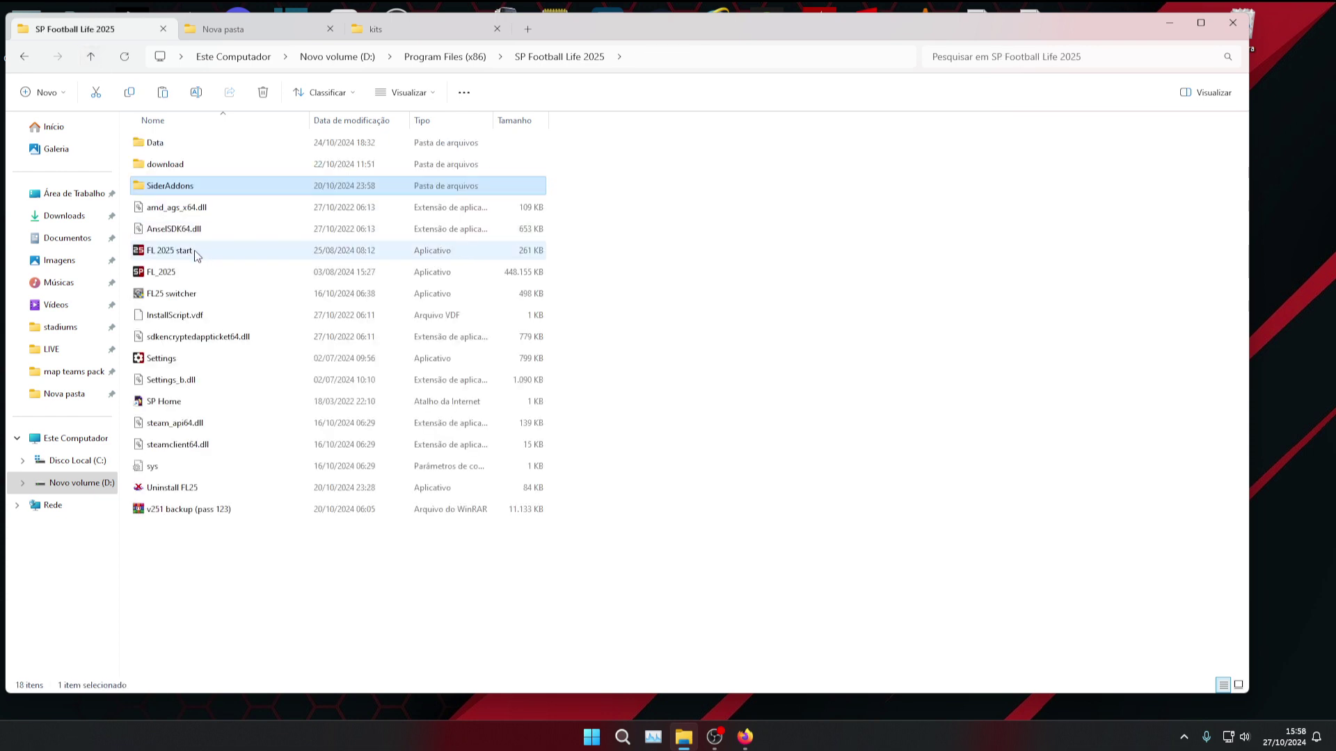
double_click(183, 188)
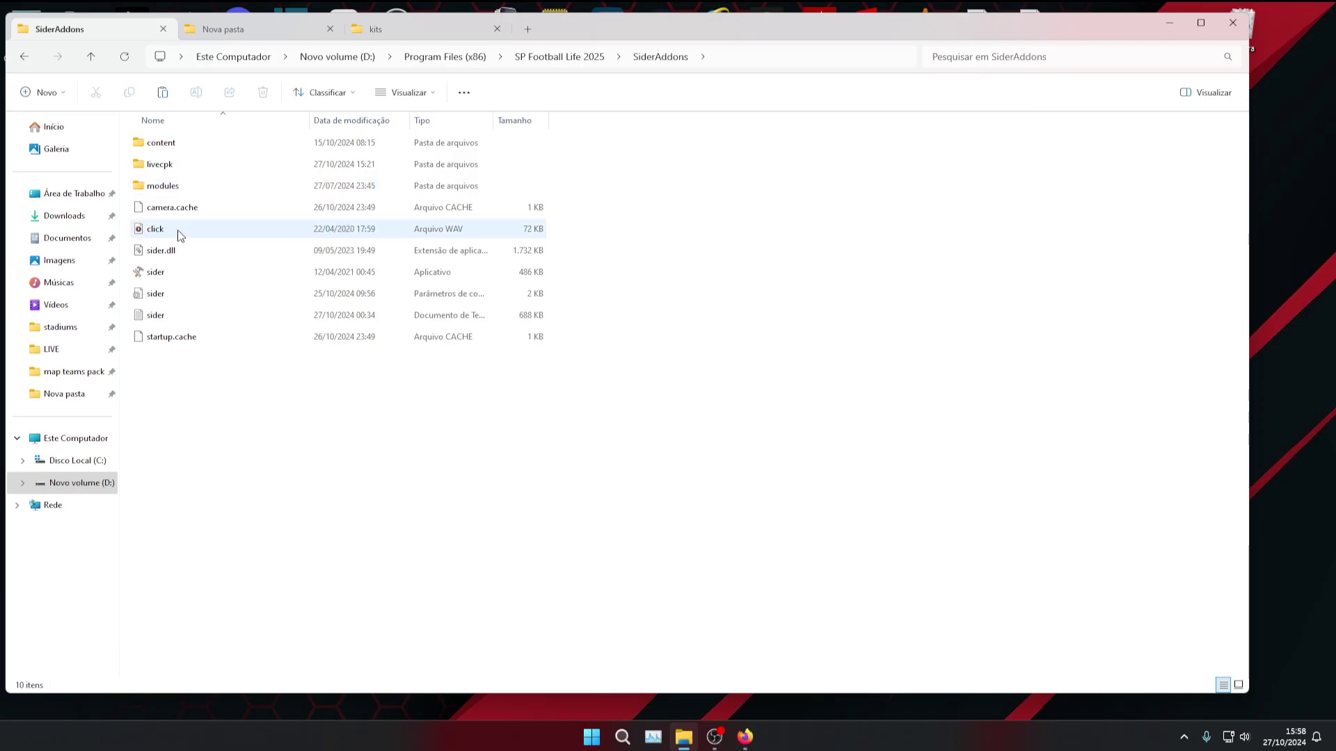
double_click(155, 295)
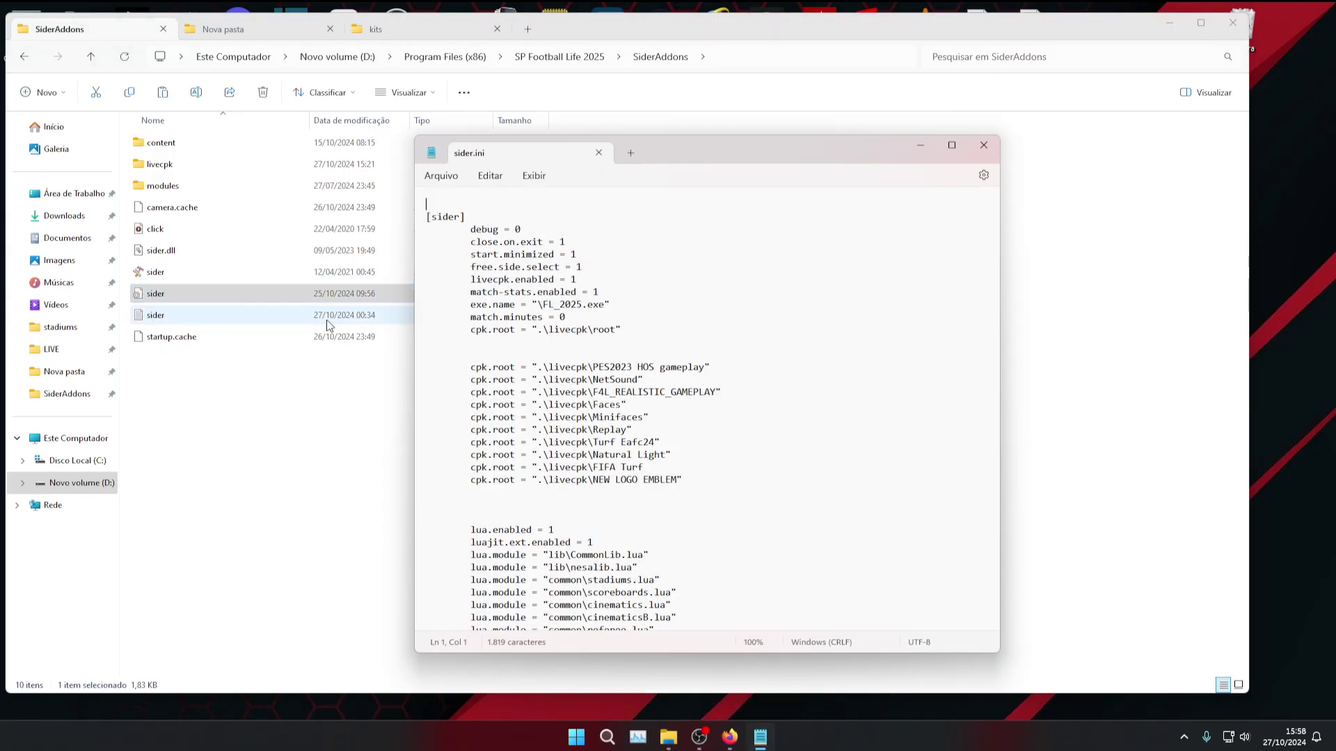
scroll(476, 382, down, 3)
- Examine the mod cpk.root entries below the livecpk\root line in sider.ini, then close the file
click(482, 259)
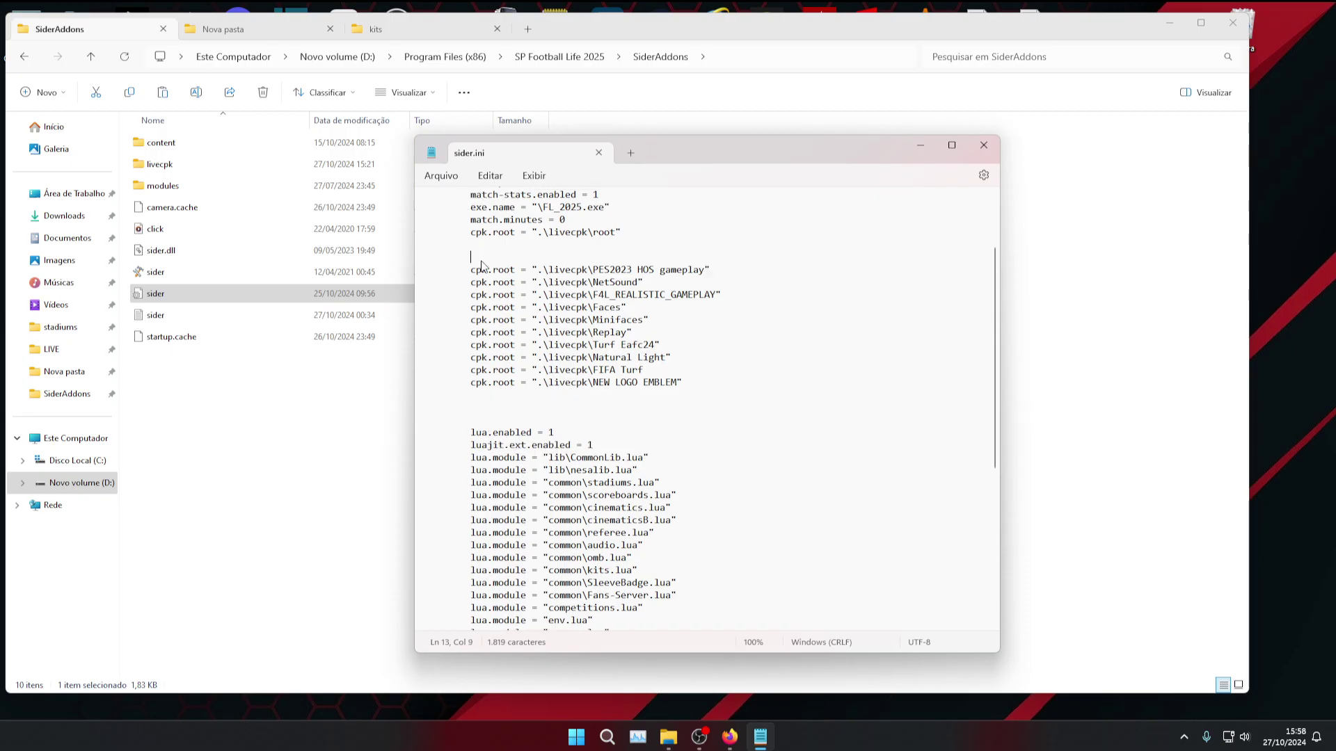
right_click(482, 263)
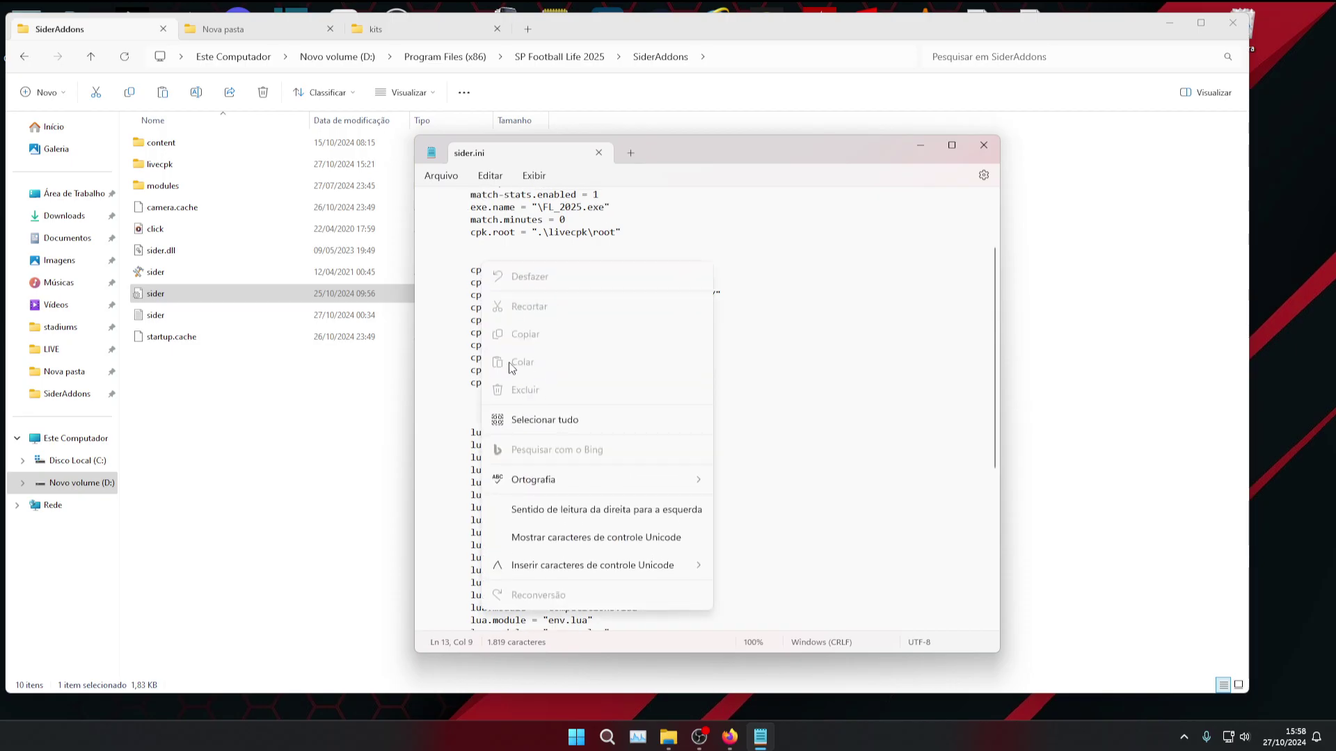
key(Escape)
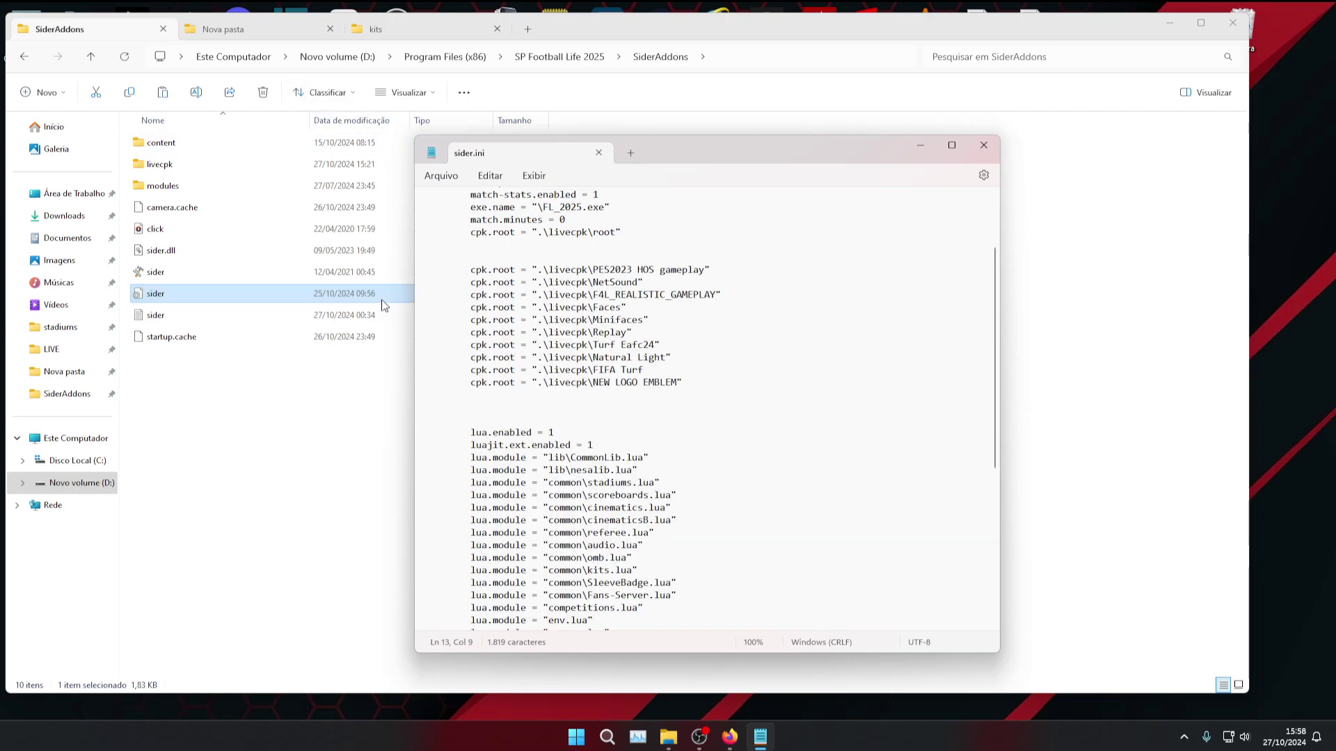
click(697, 386)
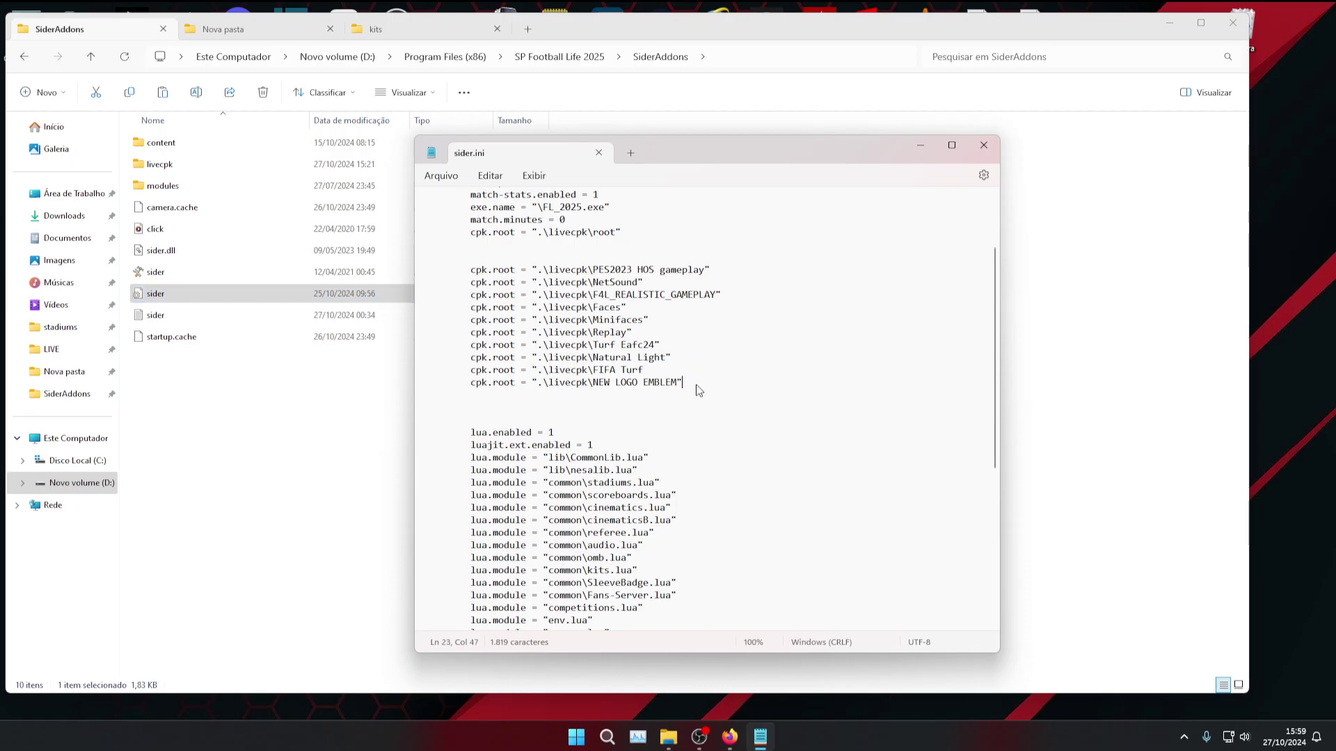
drag(696, 386, 477, 285)
click(522, 251)
click(984, 145)
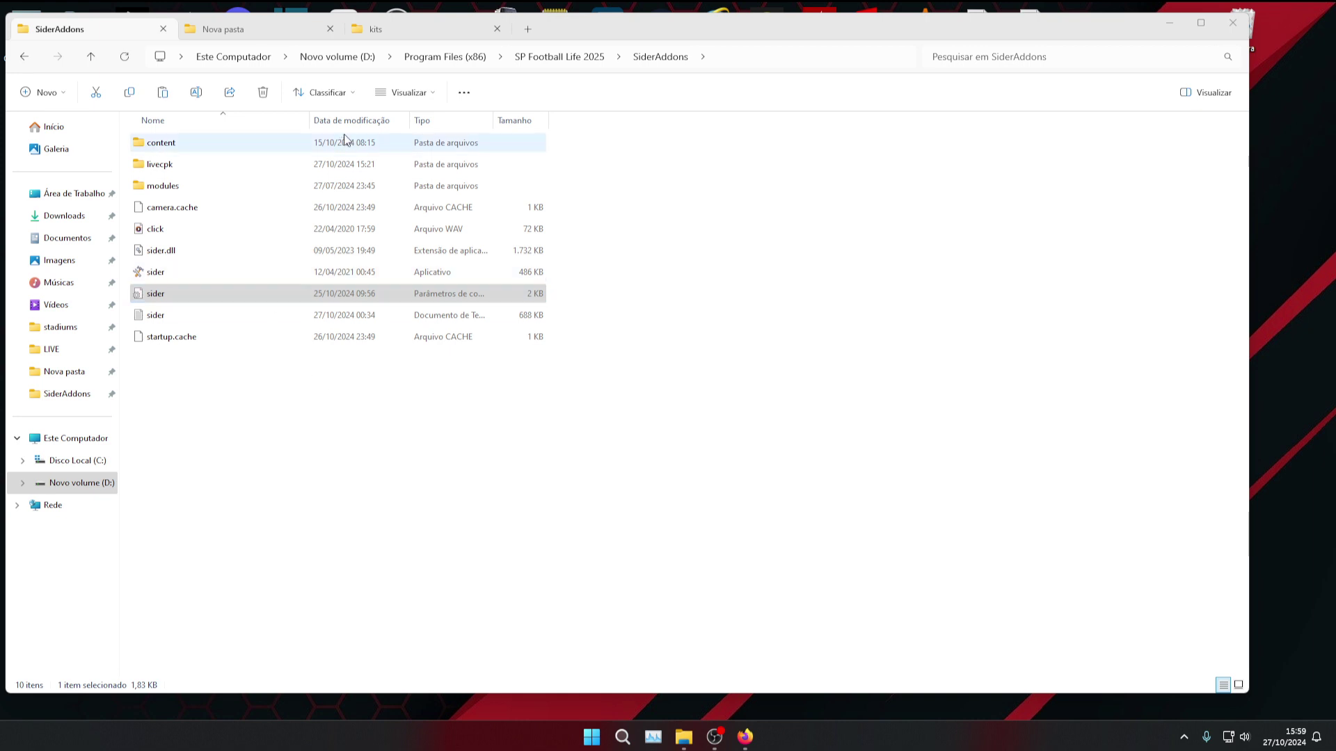
- Open the Nova pasta (2) folder and inspect the kits archive
click(411, 31)
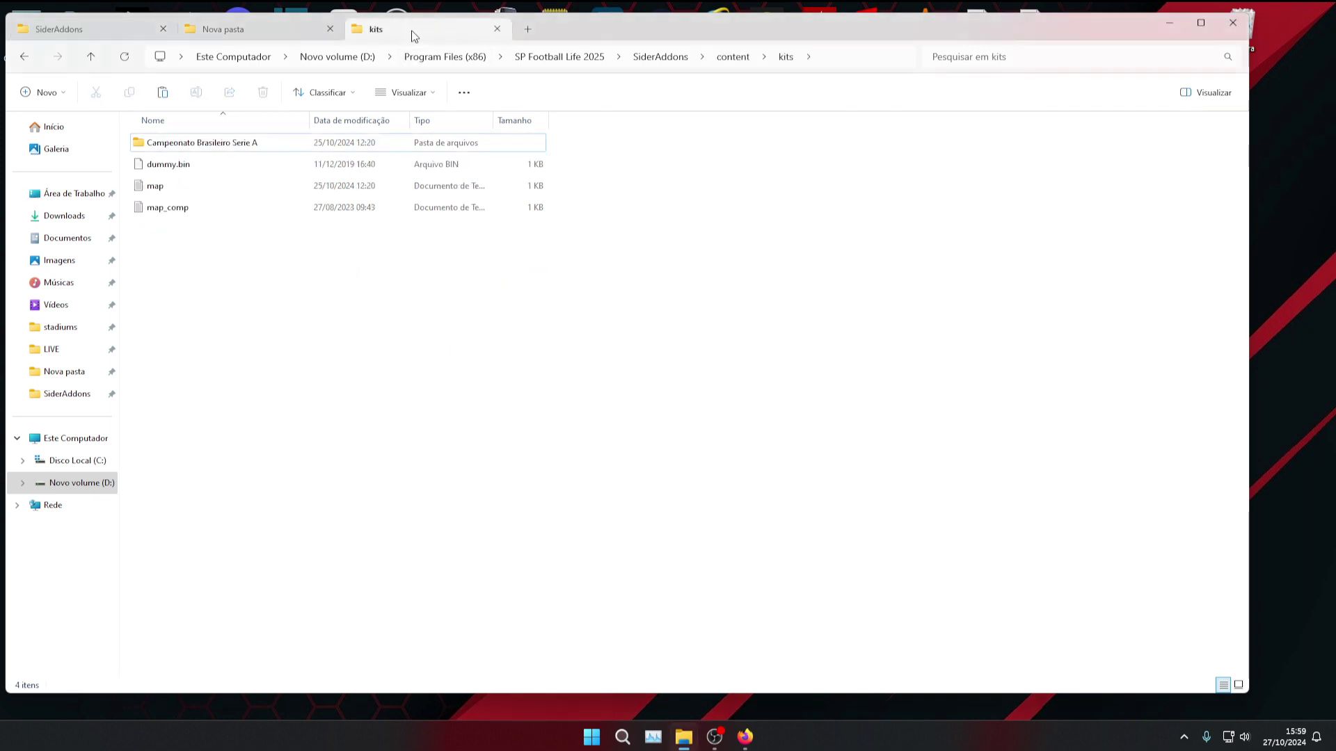
click(269, 27)
click(91, 56)
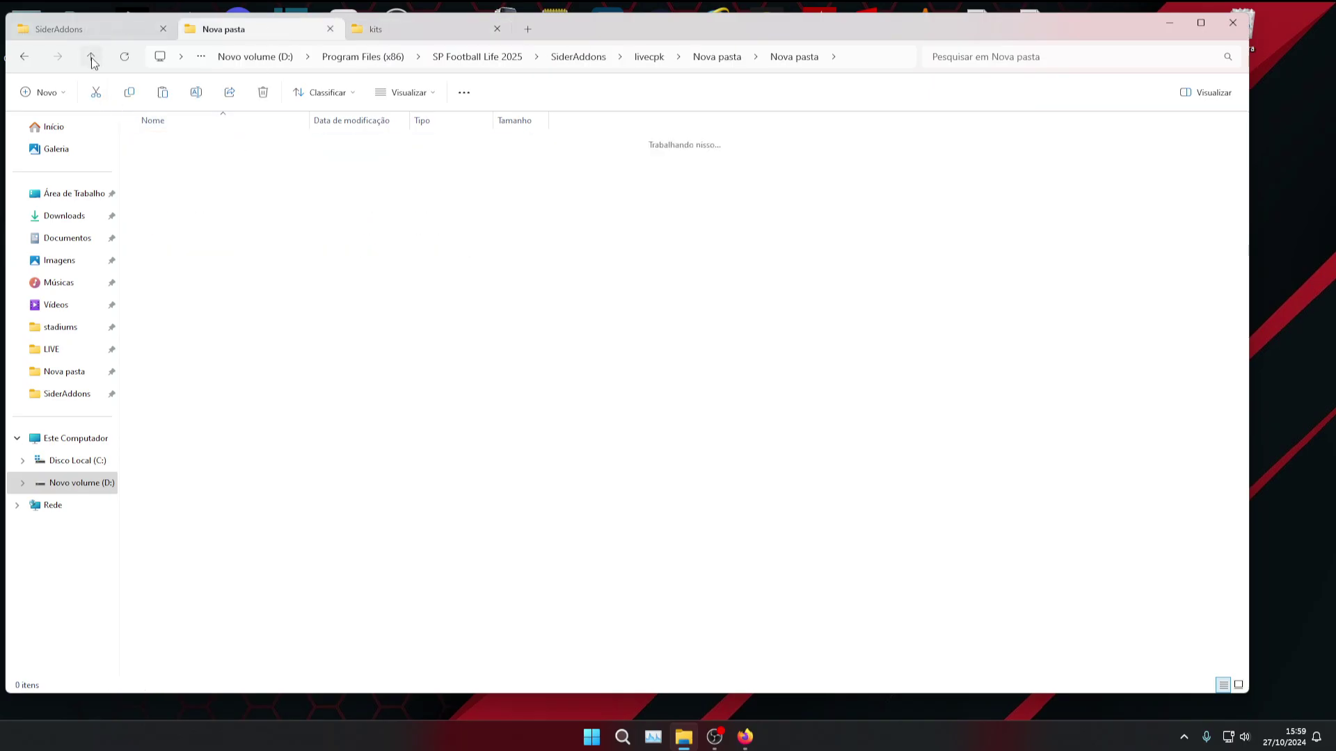
double_click(171, 187)
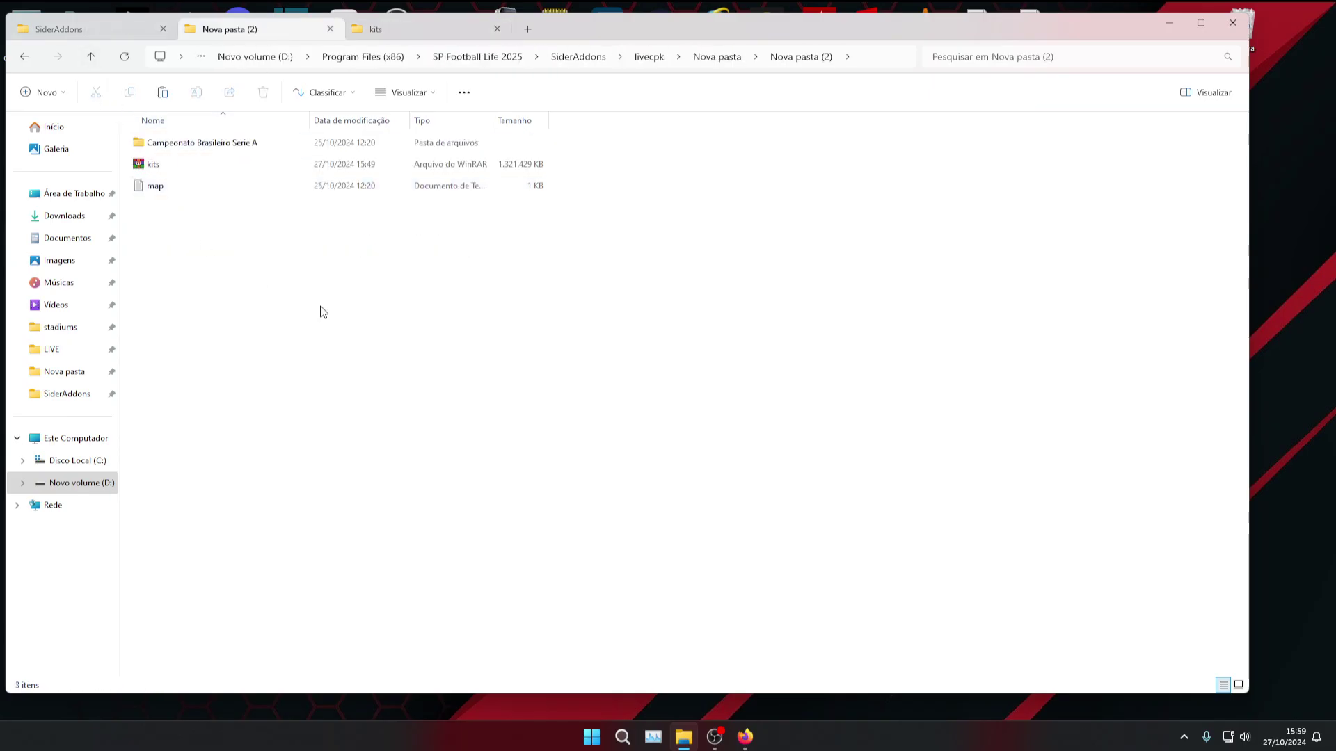
double_click(159, 169)
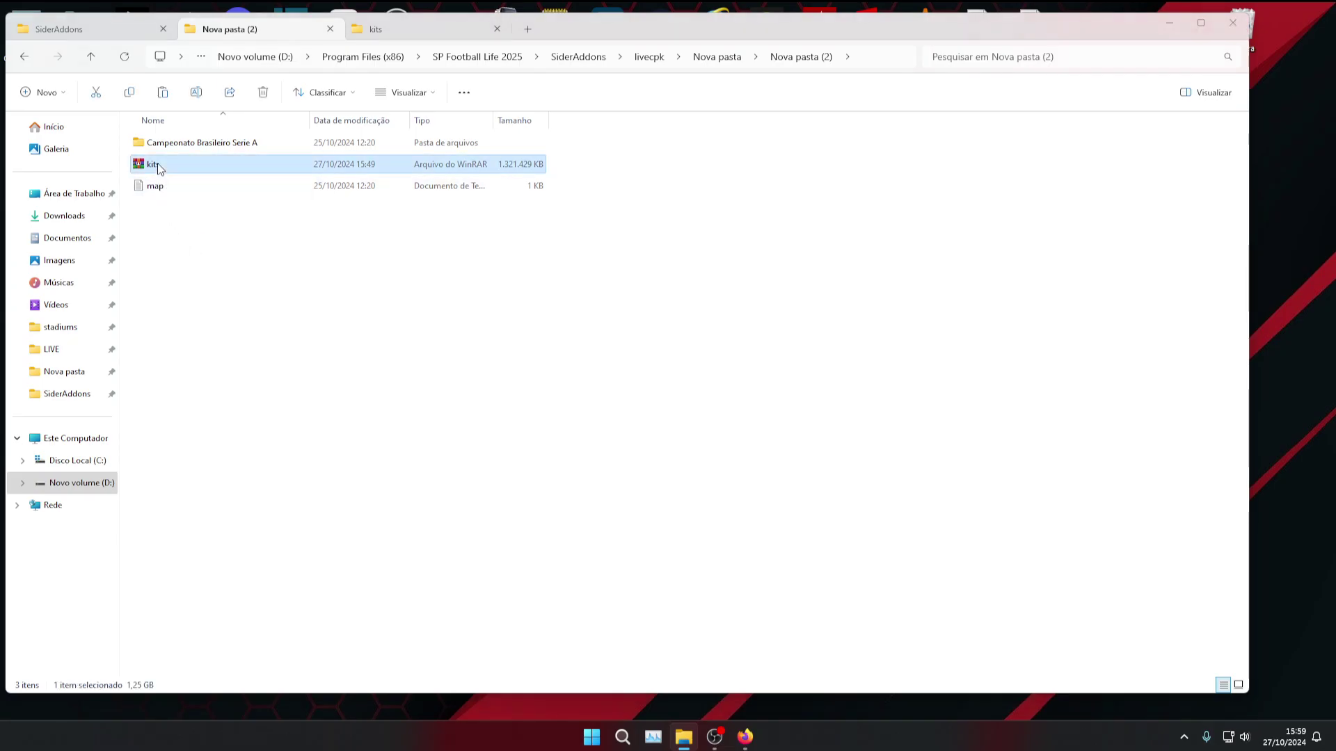
click(572, 108)
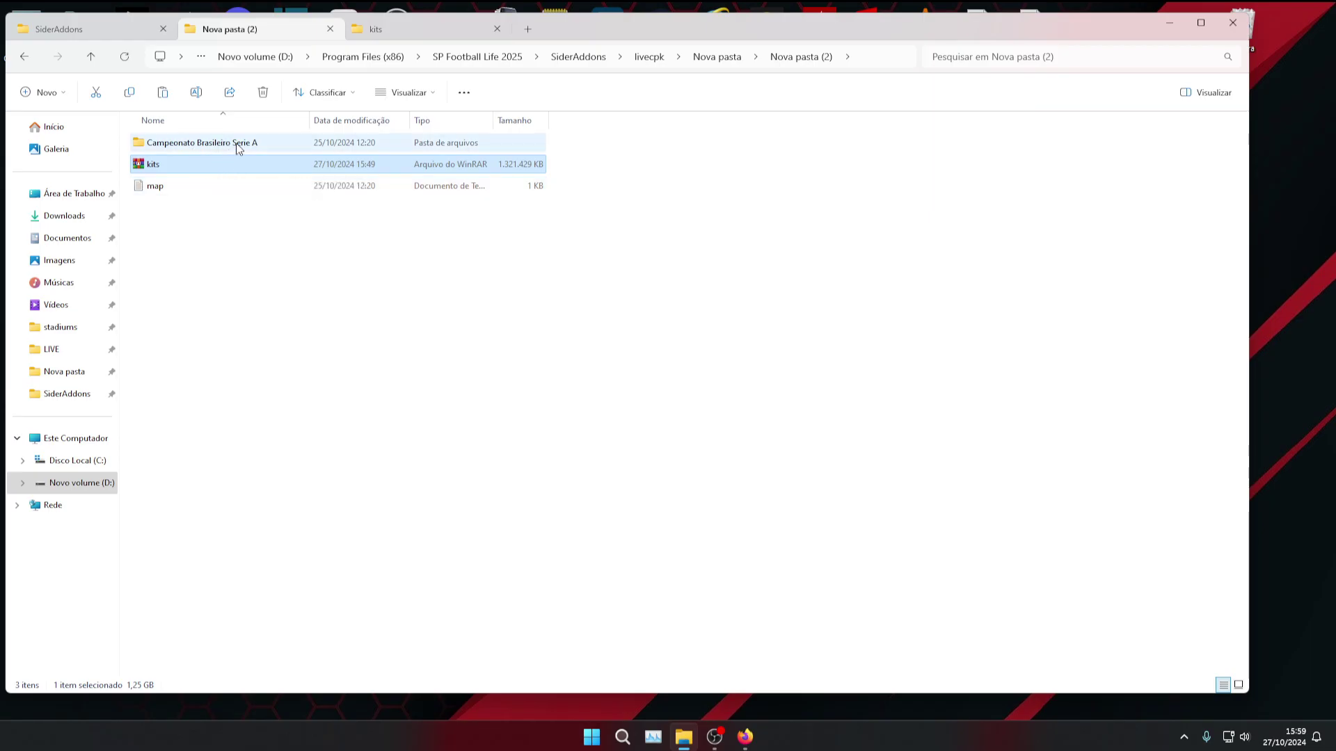
- Check the map text file in Nova pasta (2), then select it together with the Campeonato Brasileiro Serie A folder
double_click(155, 187)
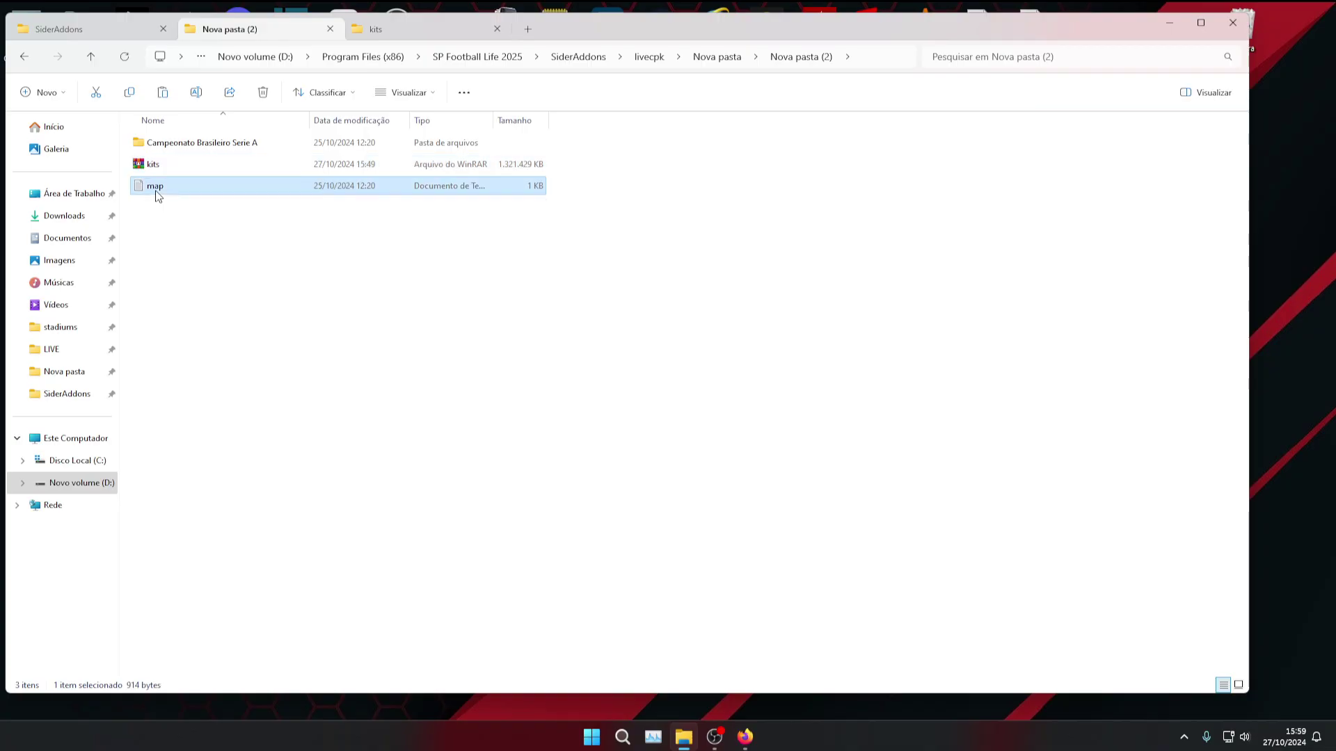
click(984, 147)
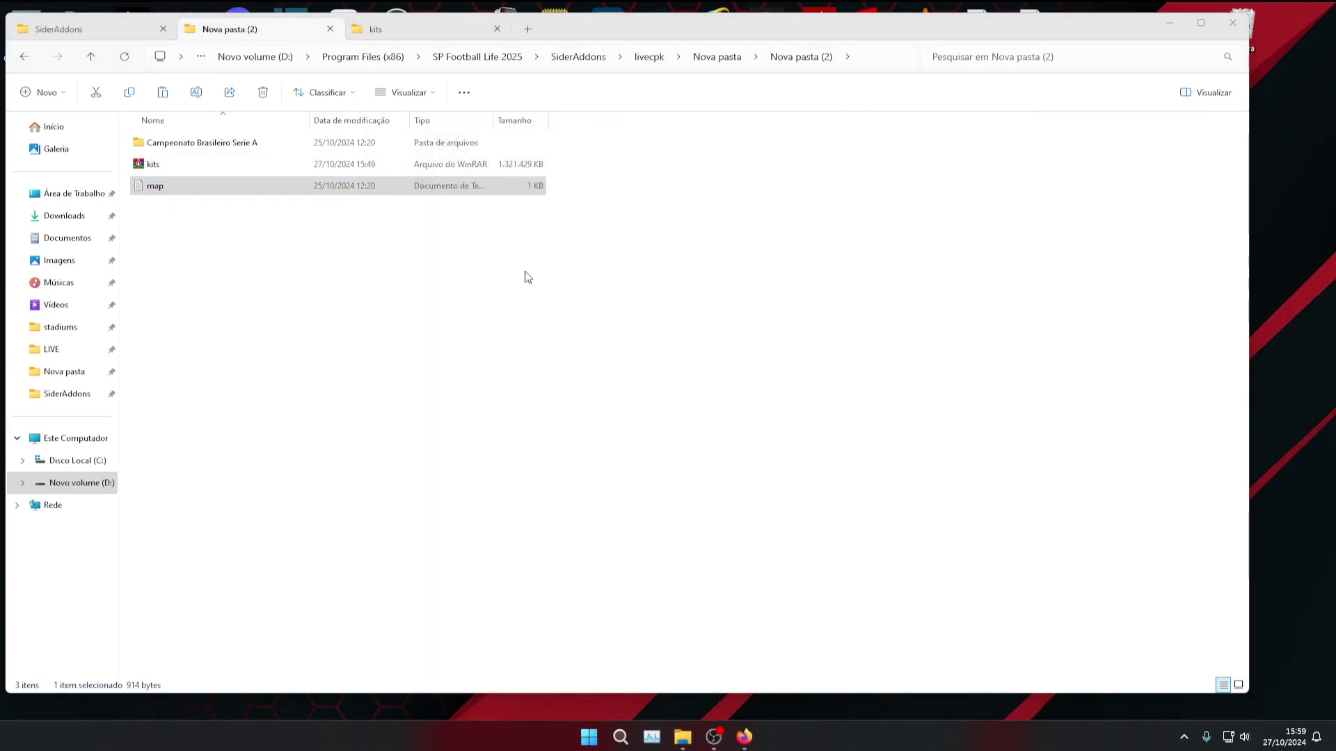
click(219, 140)
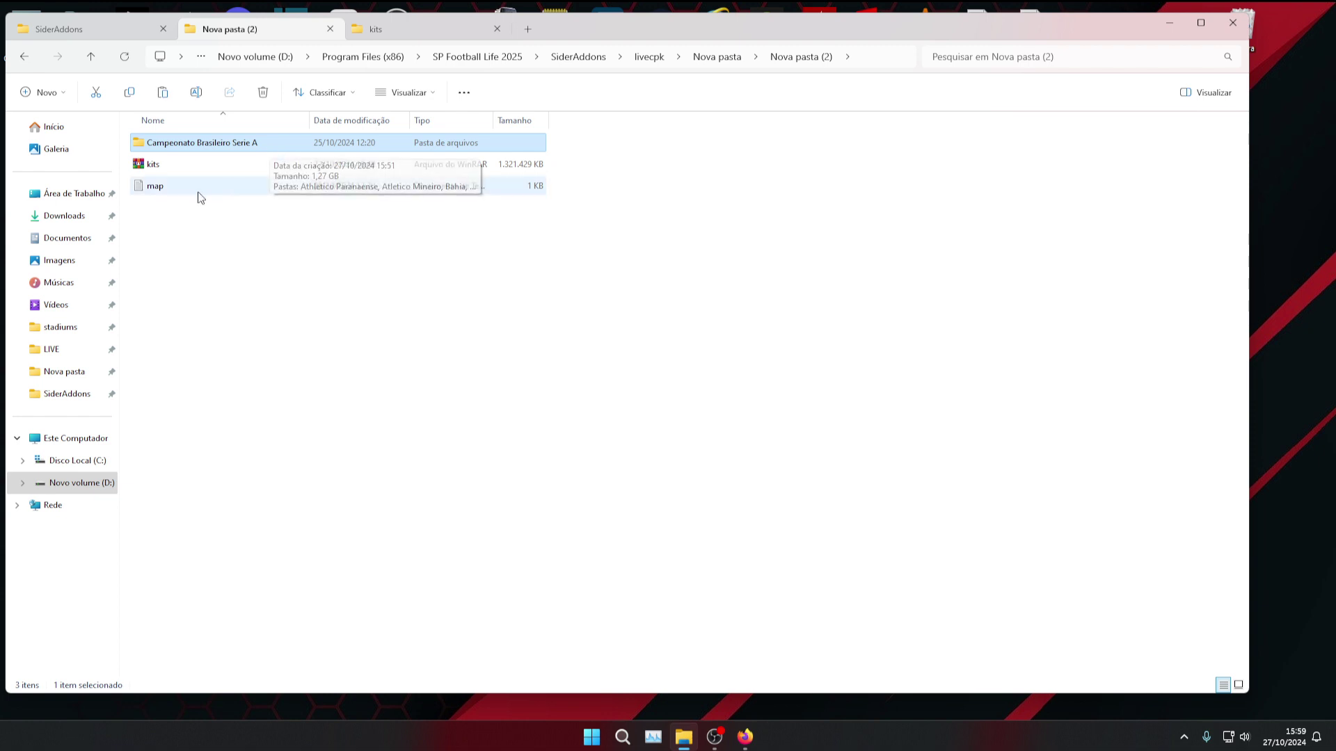
click(161, 187)
click(244, 147)
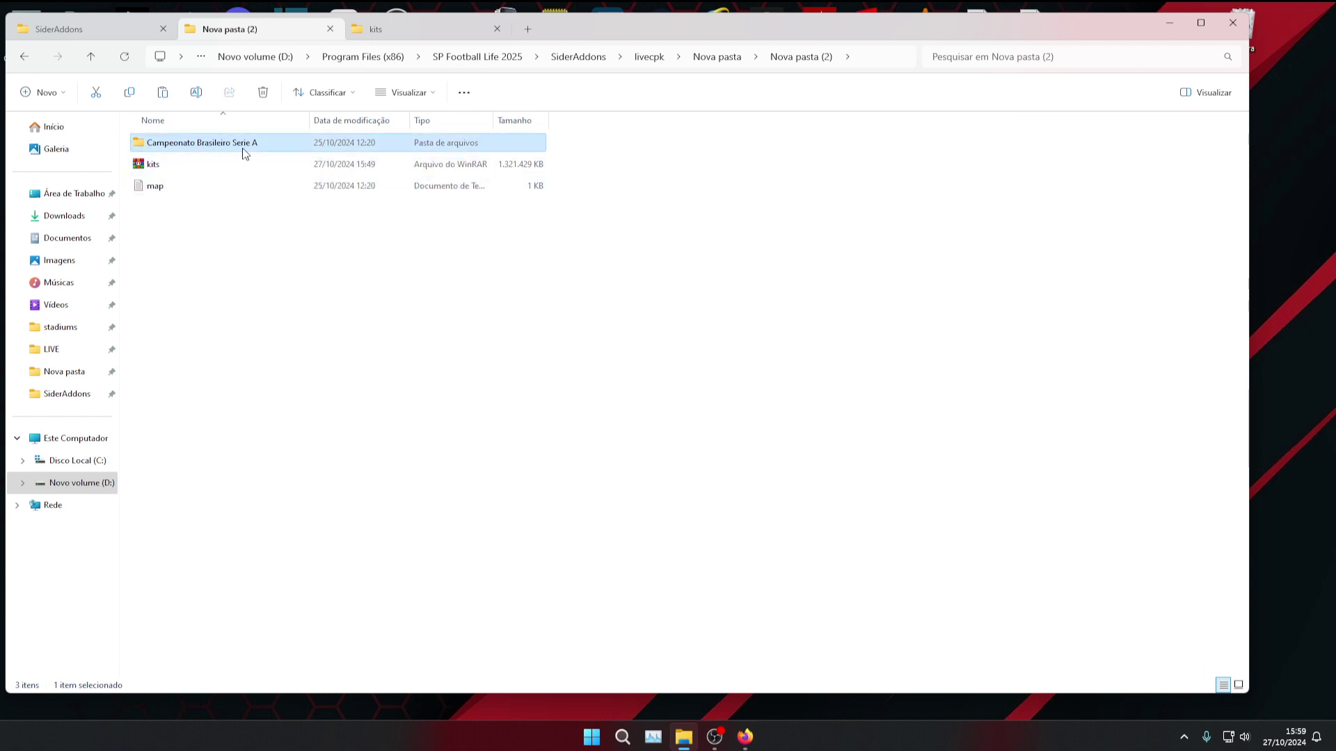
ctrl+click(179, 188)
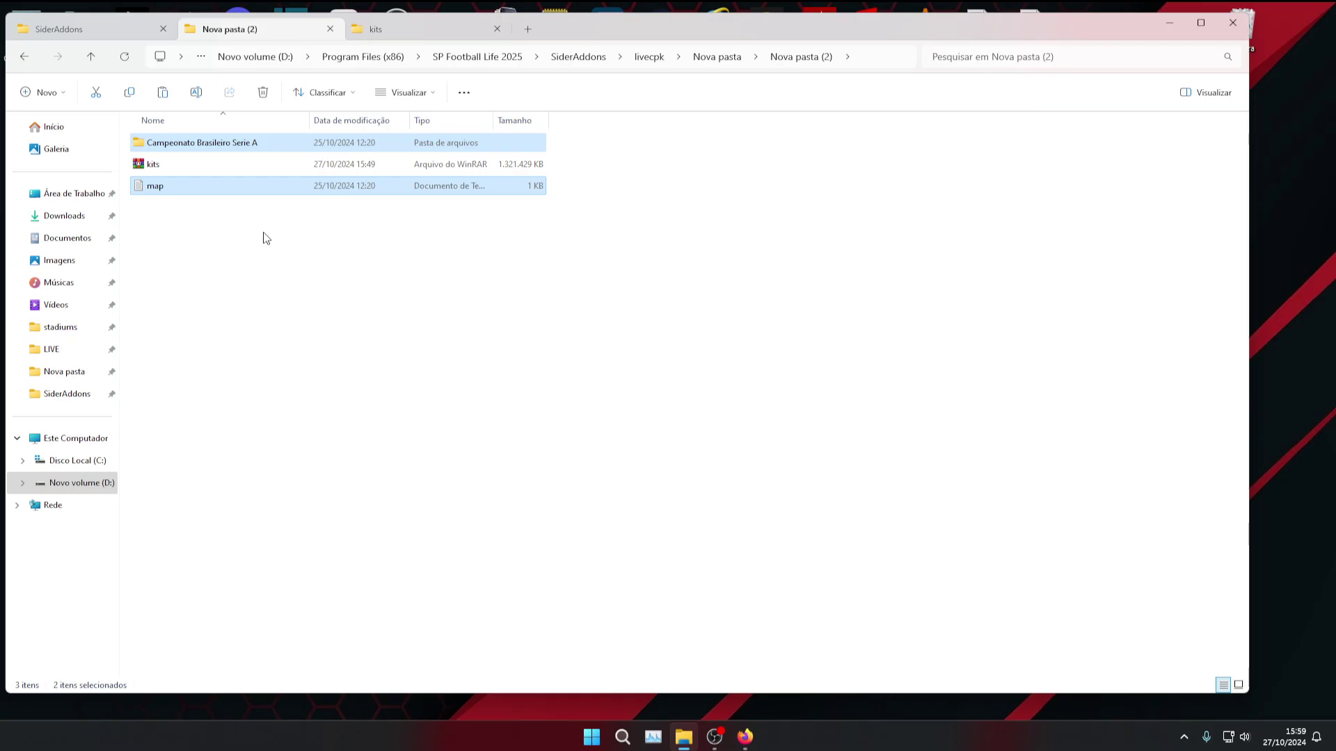
right_click(327, 149)
click(256, 287)
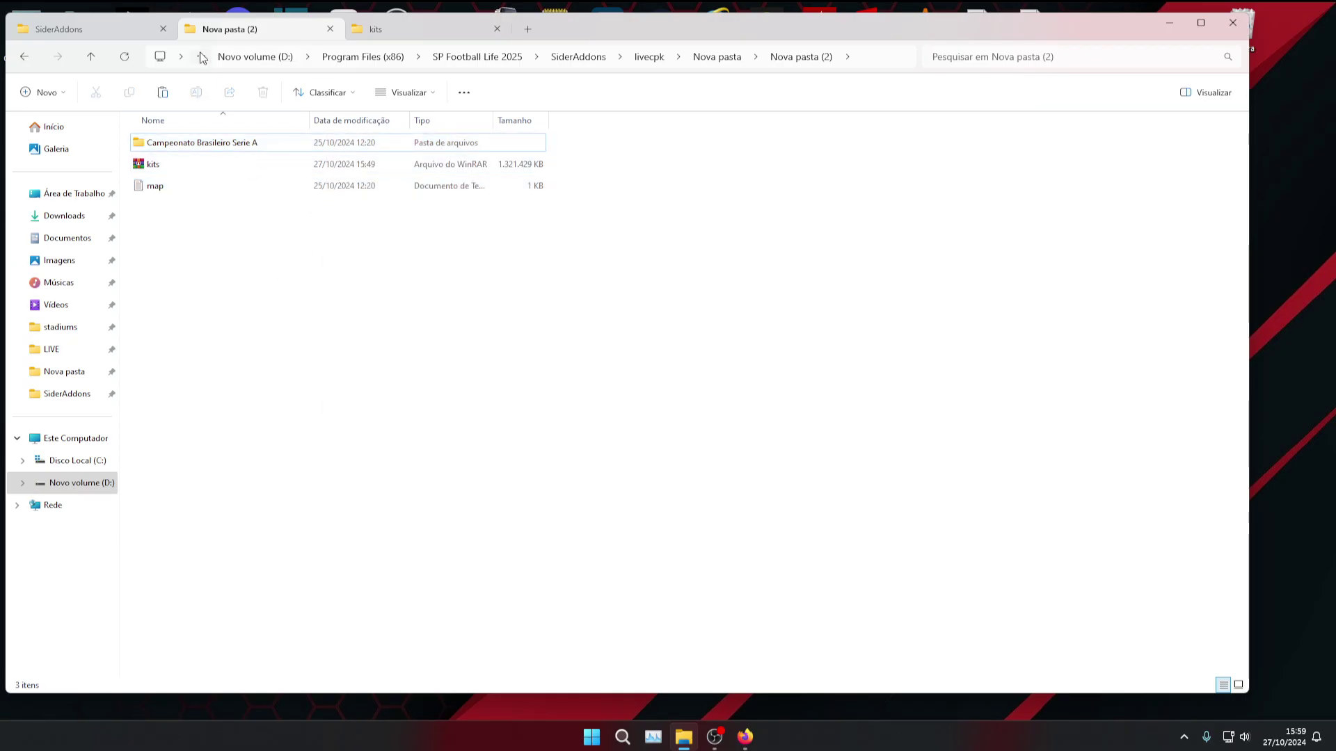
- Open the kits folder inside SiderAddons\content, starting from the SP Football Life 2025 folder
click(129, 32)
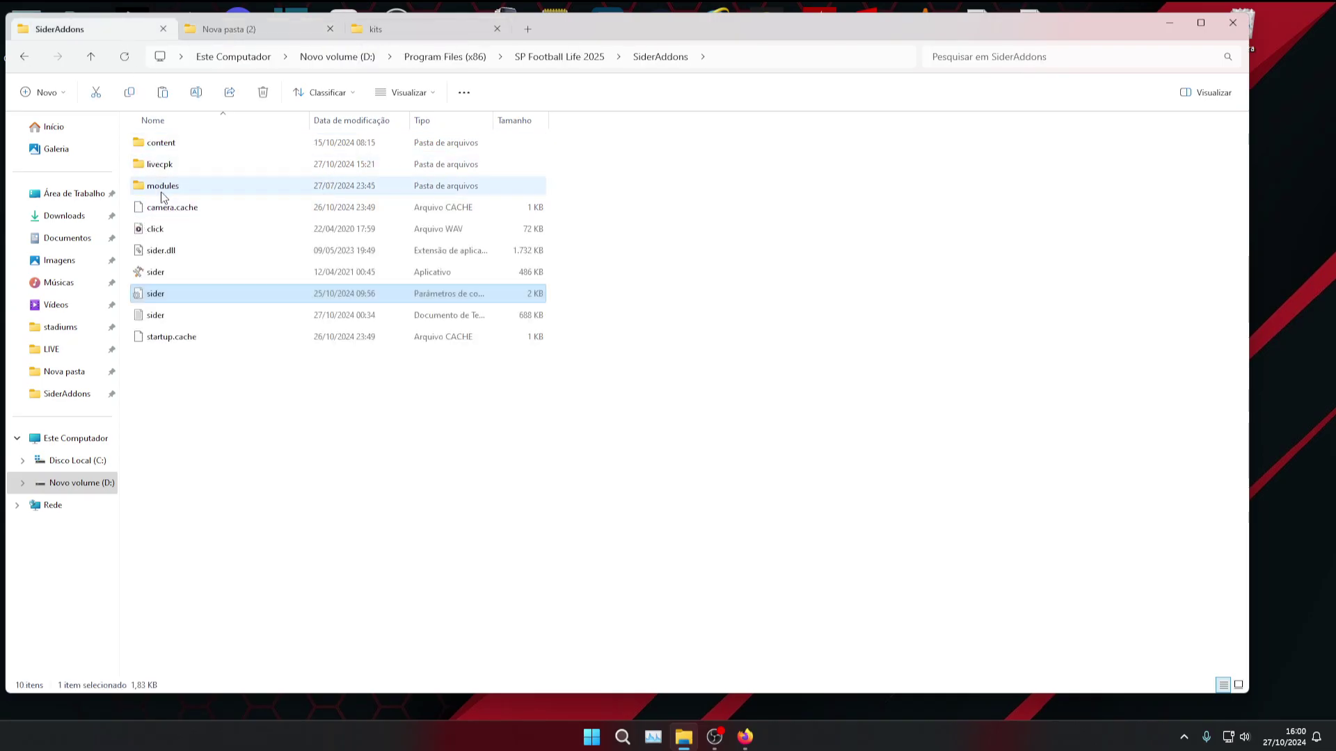
click(91, 57)
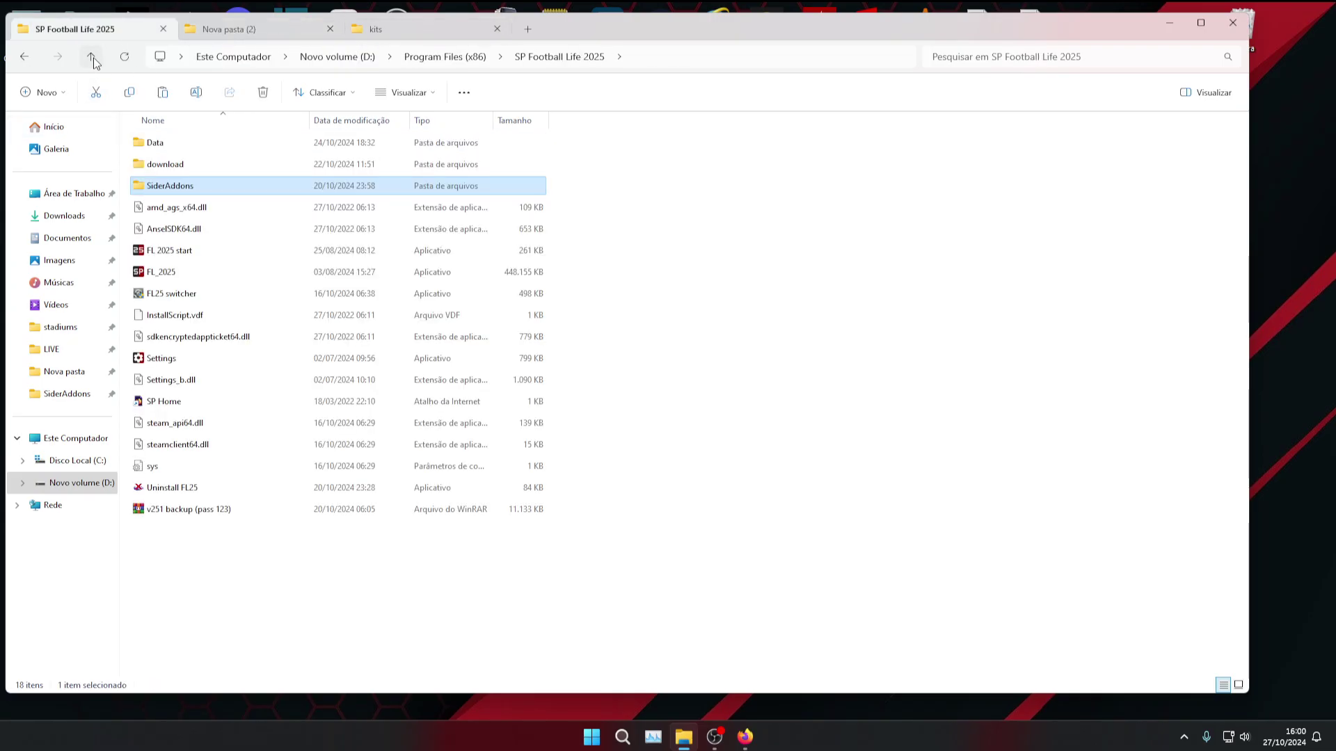
double_click(178, 188)
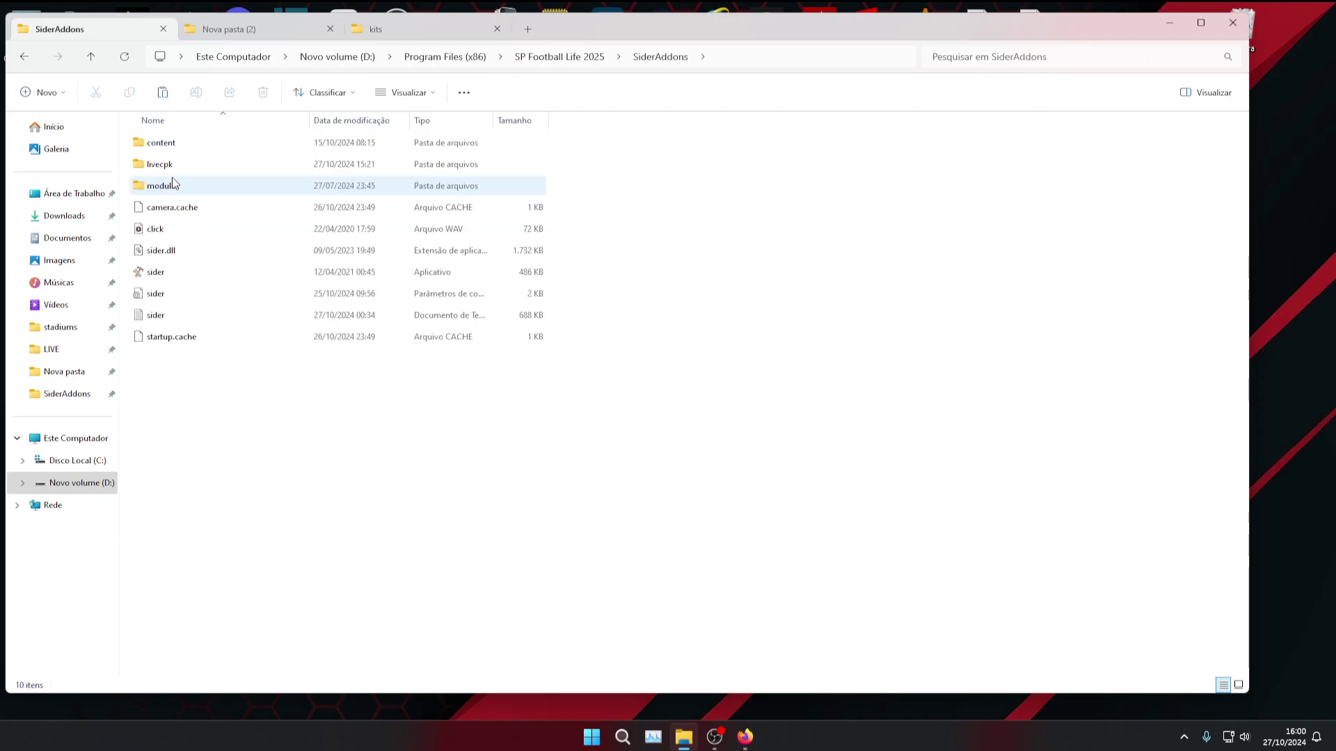
double_click(167, 148)
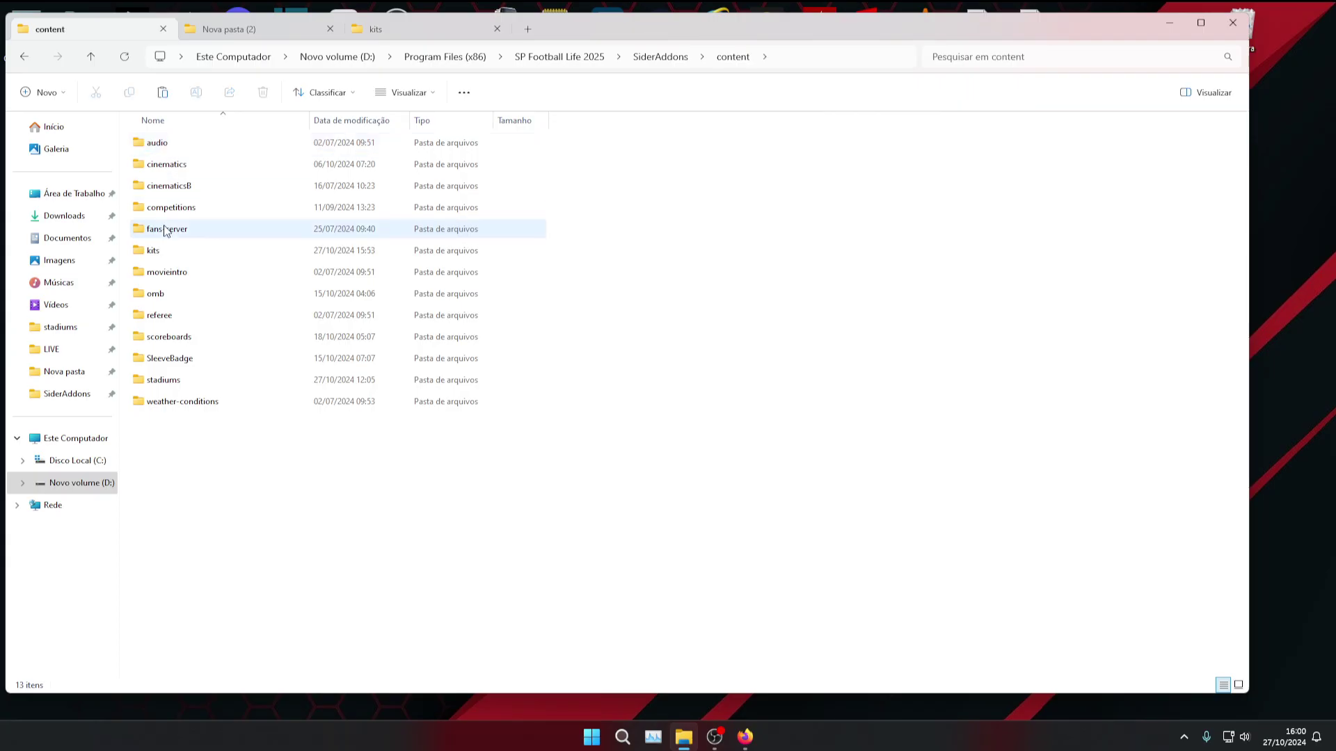
double_click(167, 256)
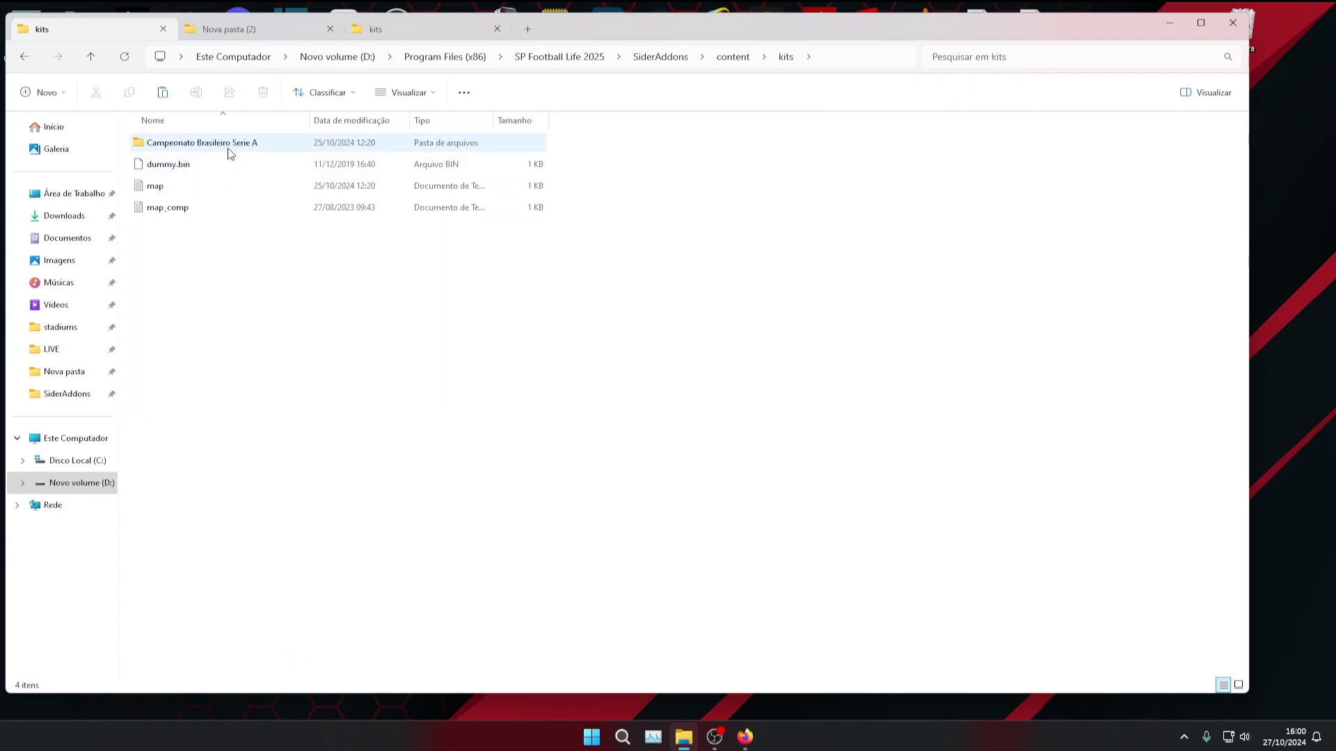
- Compare the league folder and map file in Nova pasta (2) with the contents of the game's content\kits folder
click(395, 32)
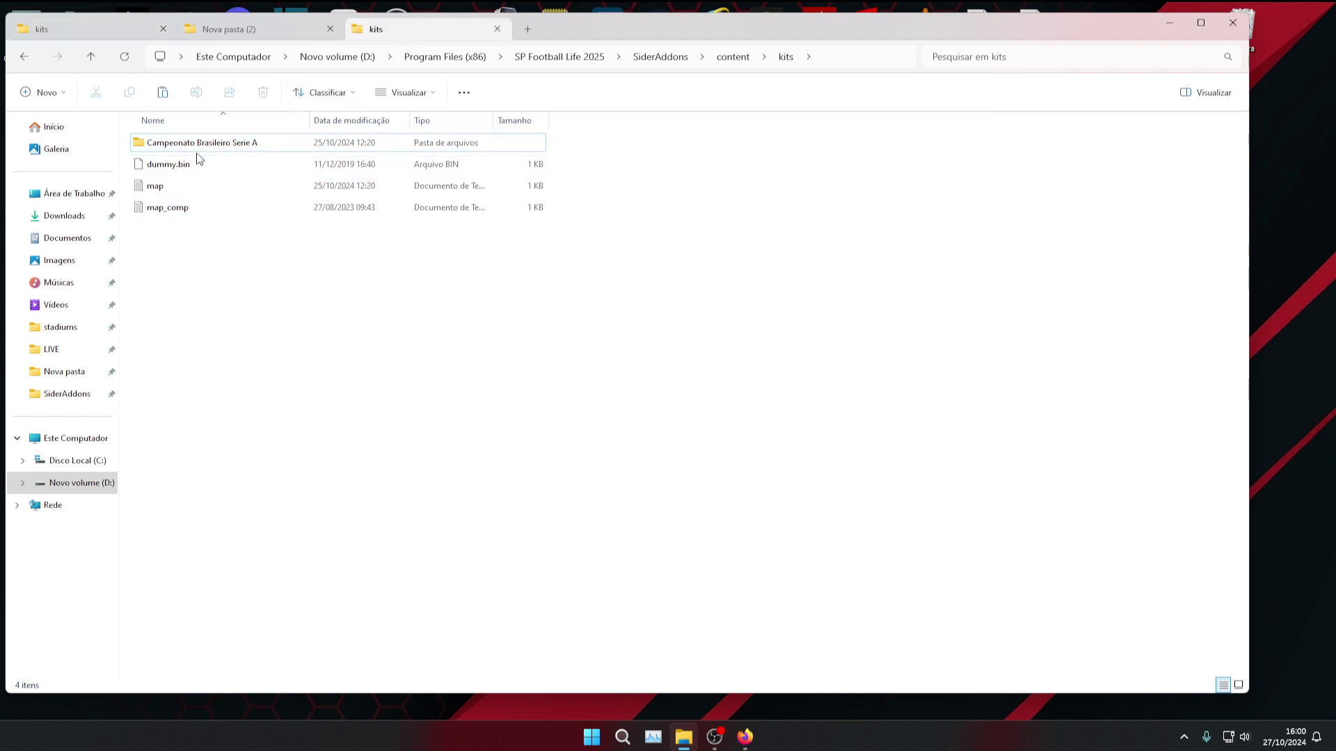
click(224, 32)
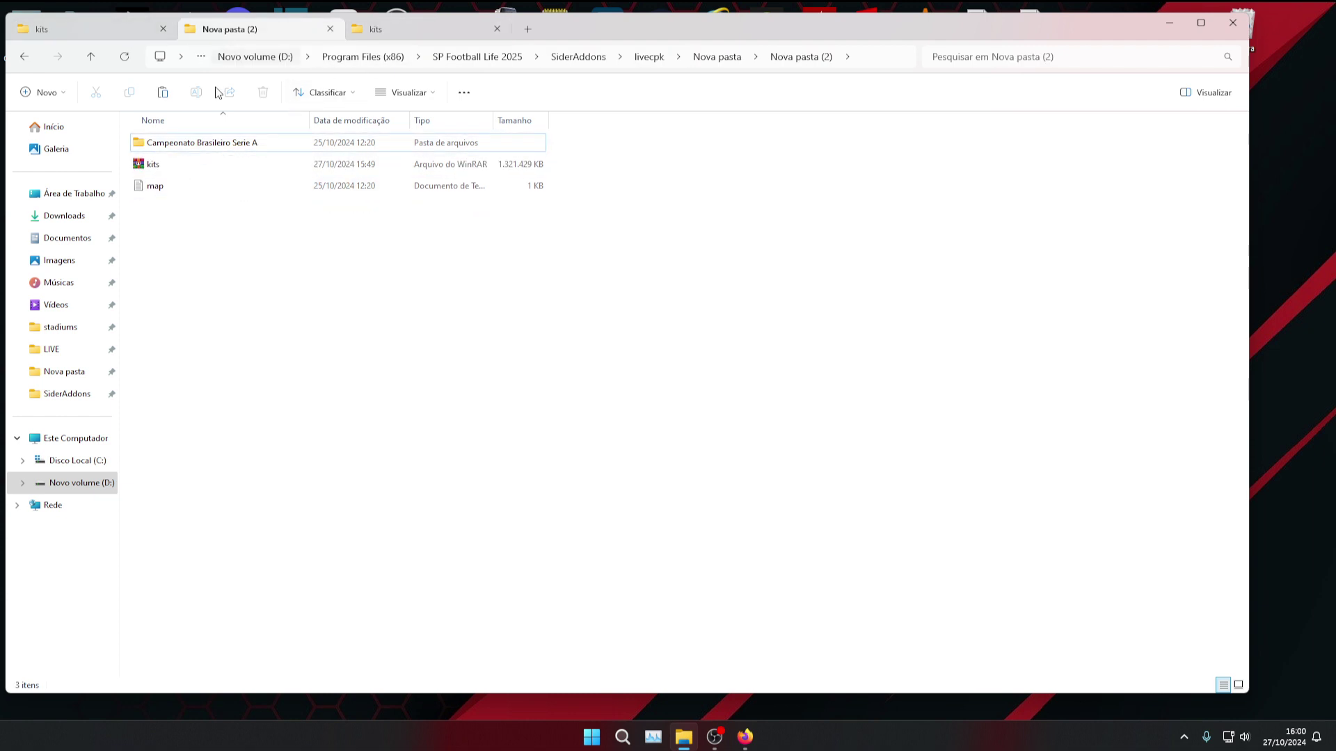
click(208, 144)
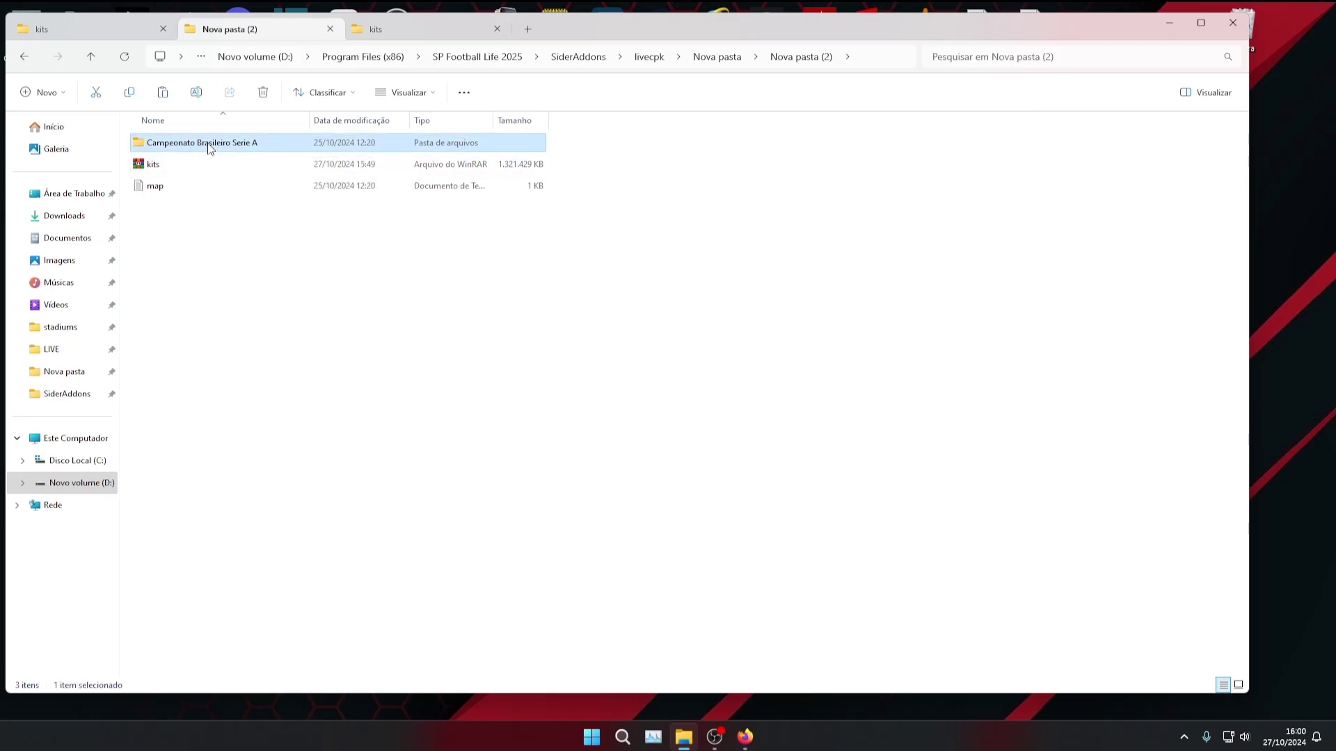
click(122, 32)
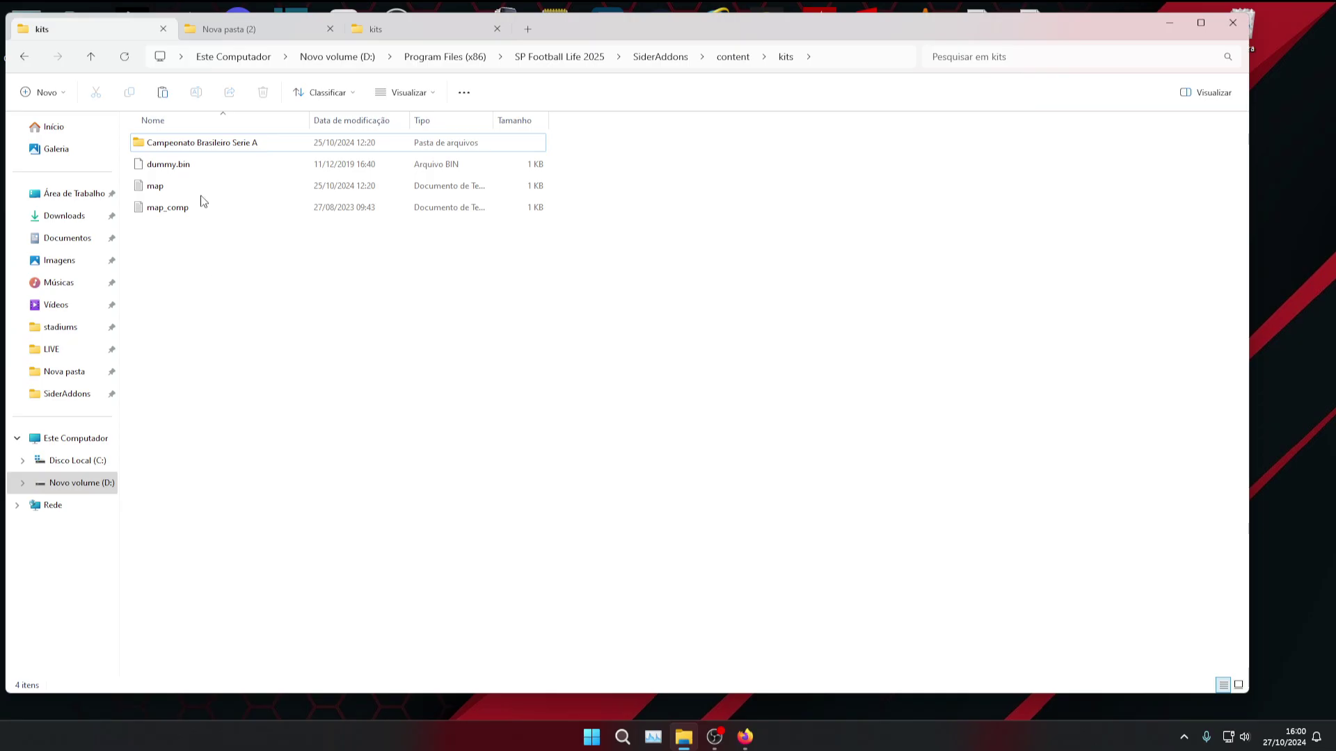
click(99, 57)
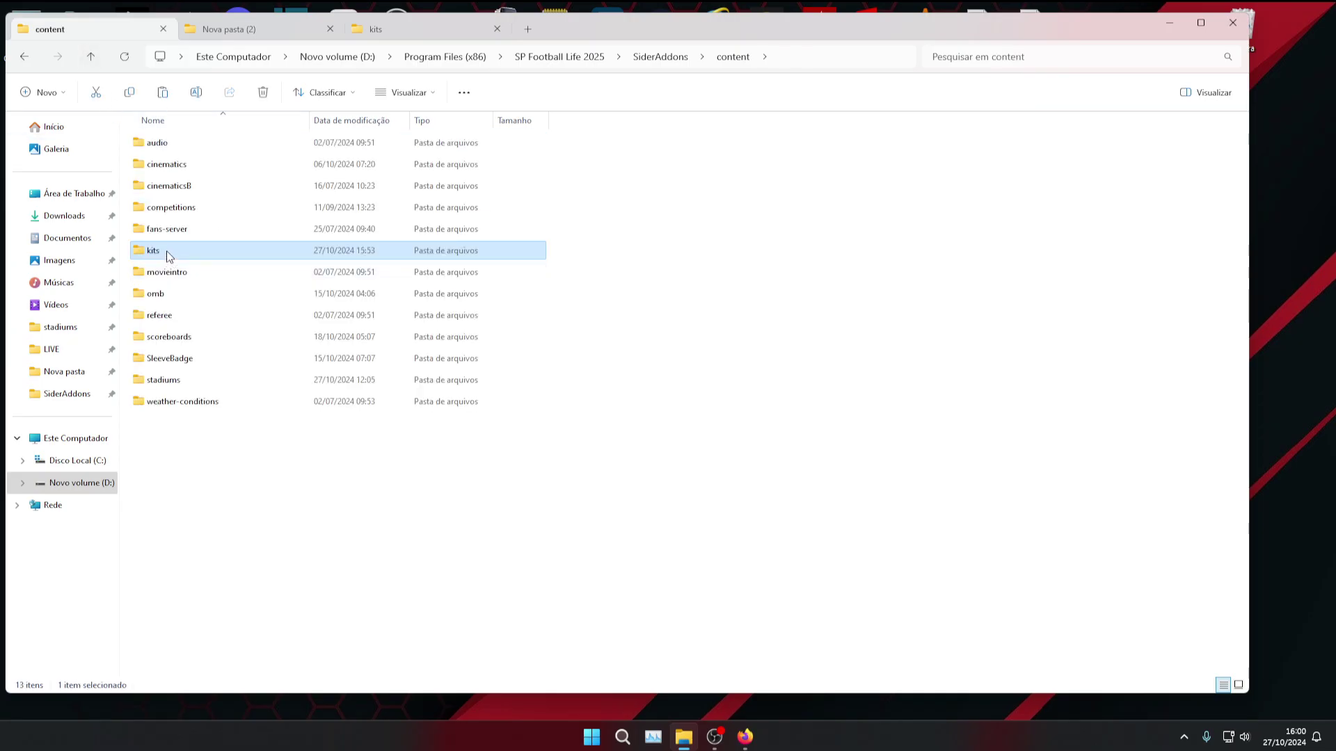
double_click(166, 251)
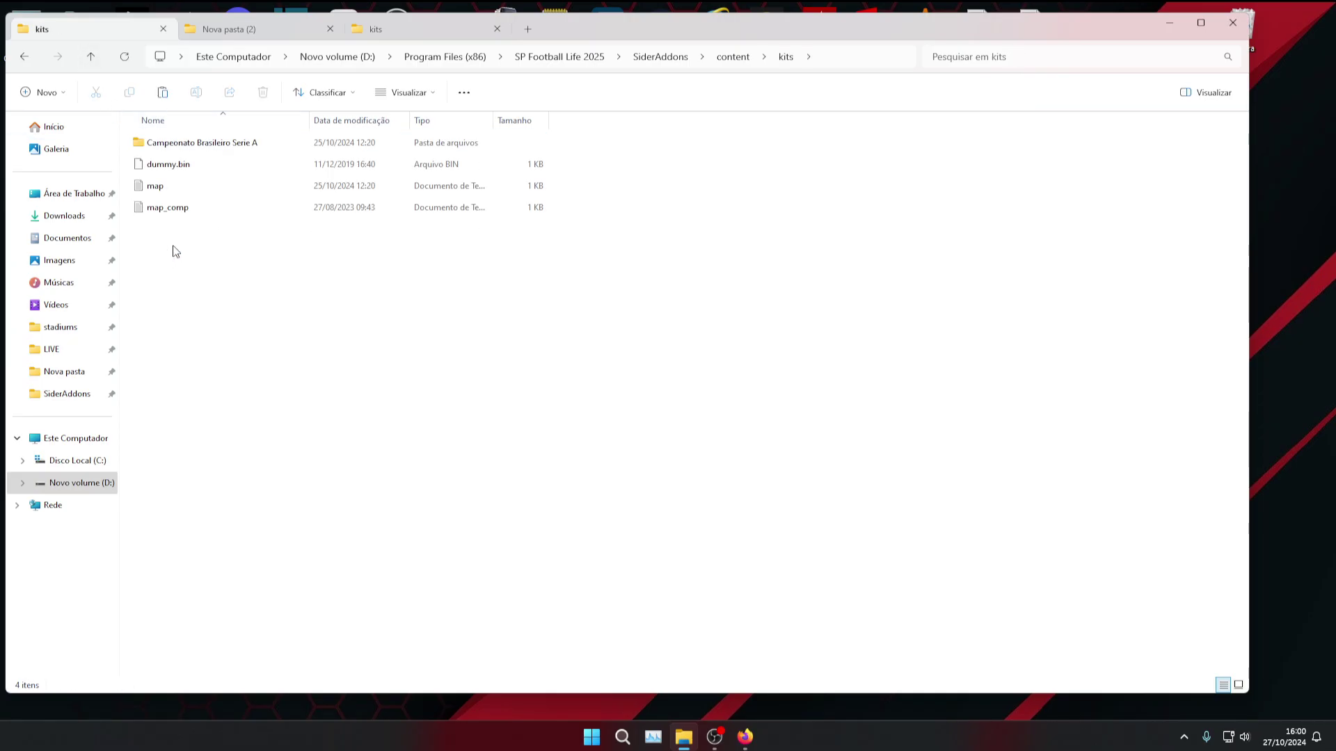
click(270, 32)
click(164, 190)
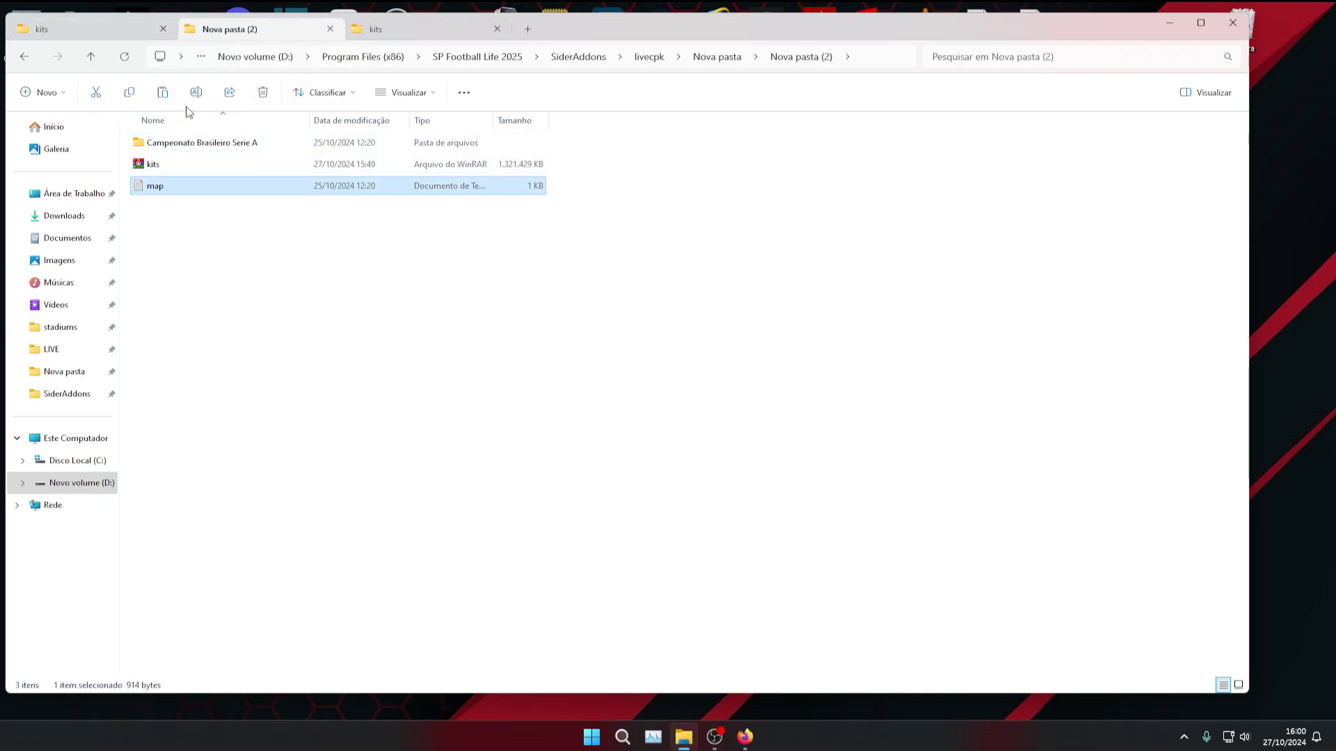
click(199, 137)
click(123, 30)
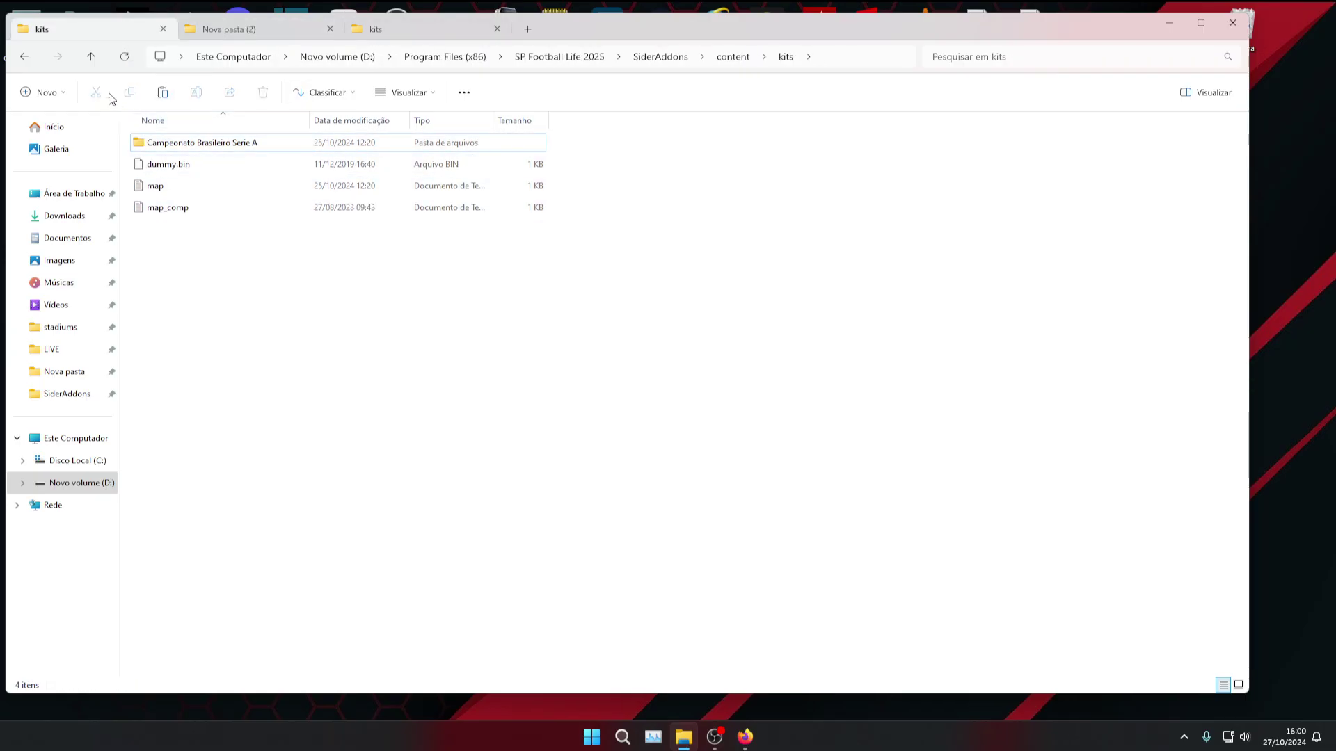
- Retrace the path from SP Football Life 2025 through SiderAddons and content to kits, and locate the league folder and map file there
click(91, 56)
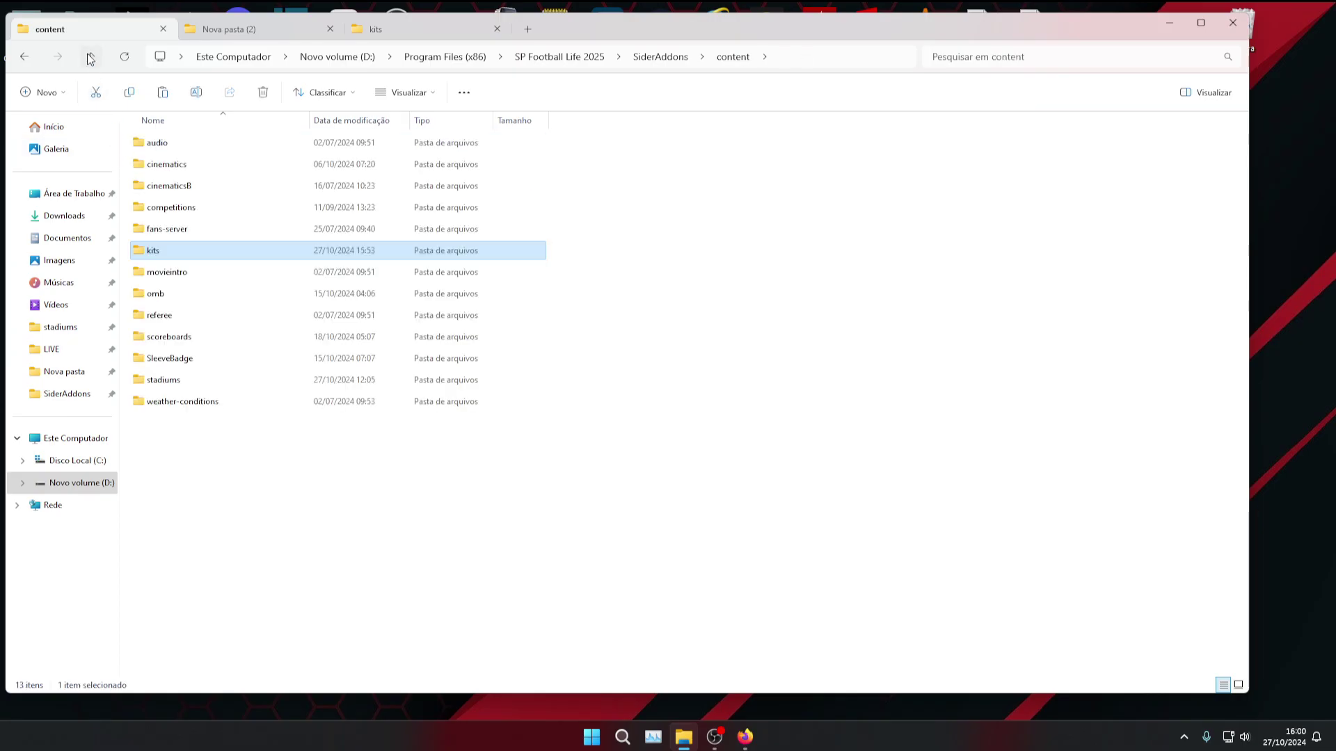
click(90, 57)
click(91, 57)
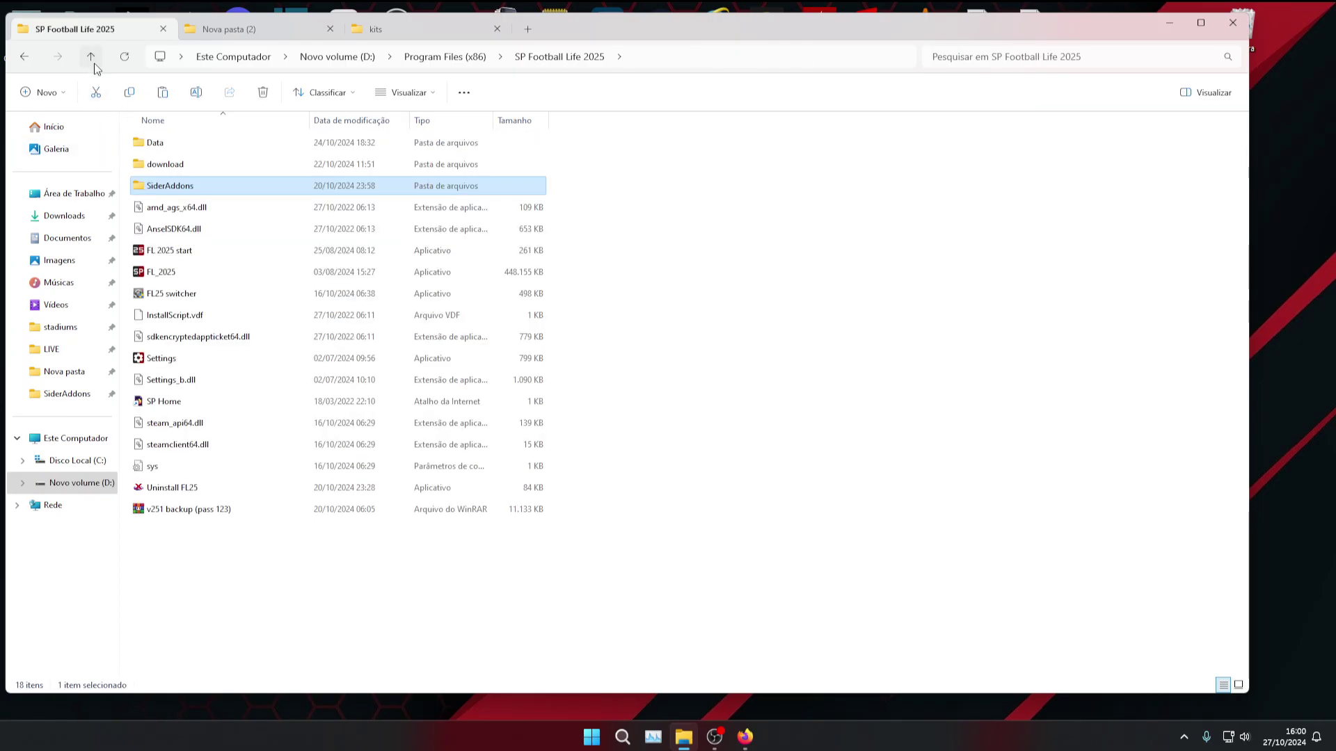
double_click(164, 146)
double_click(164, 146)
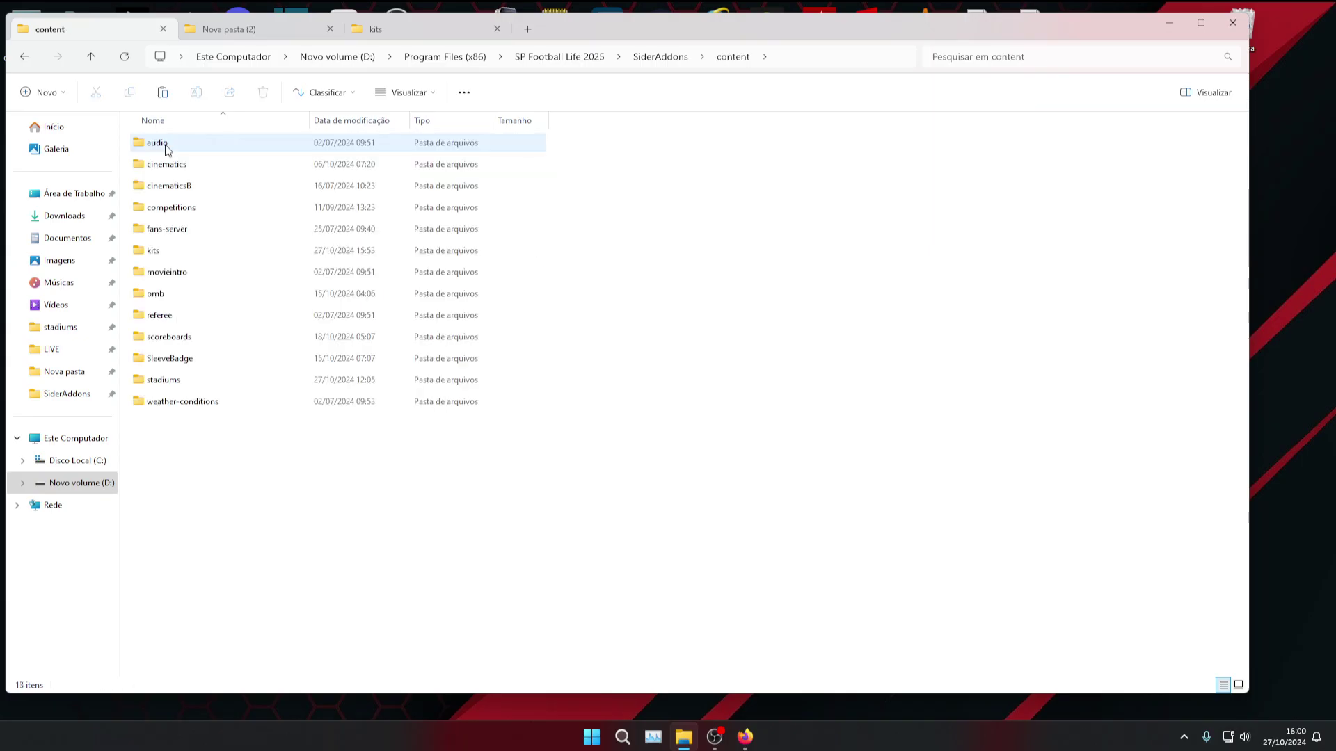
double_click(154, 255)
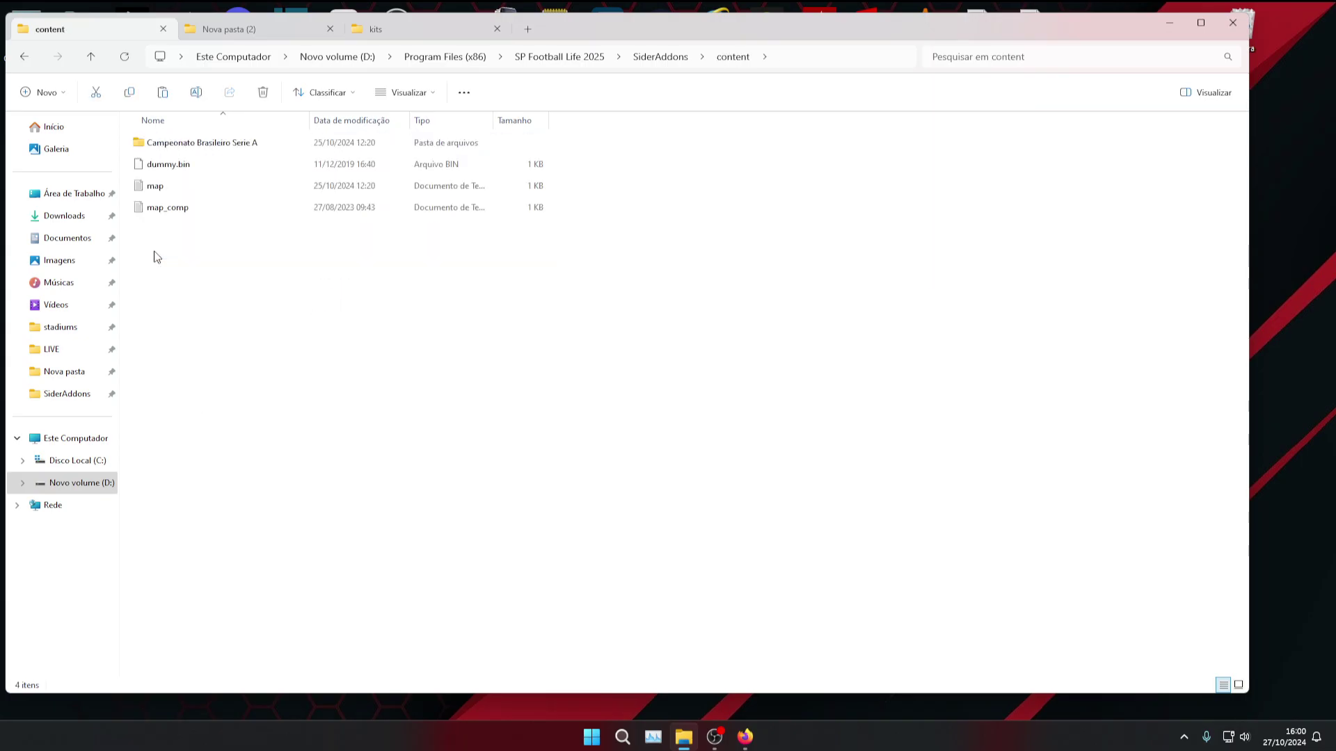
click(238, 143)
click(167, 194)
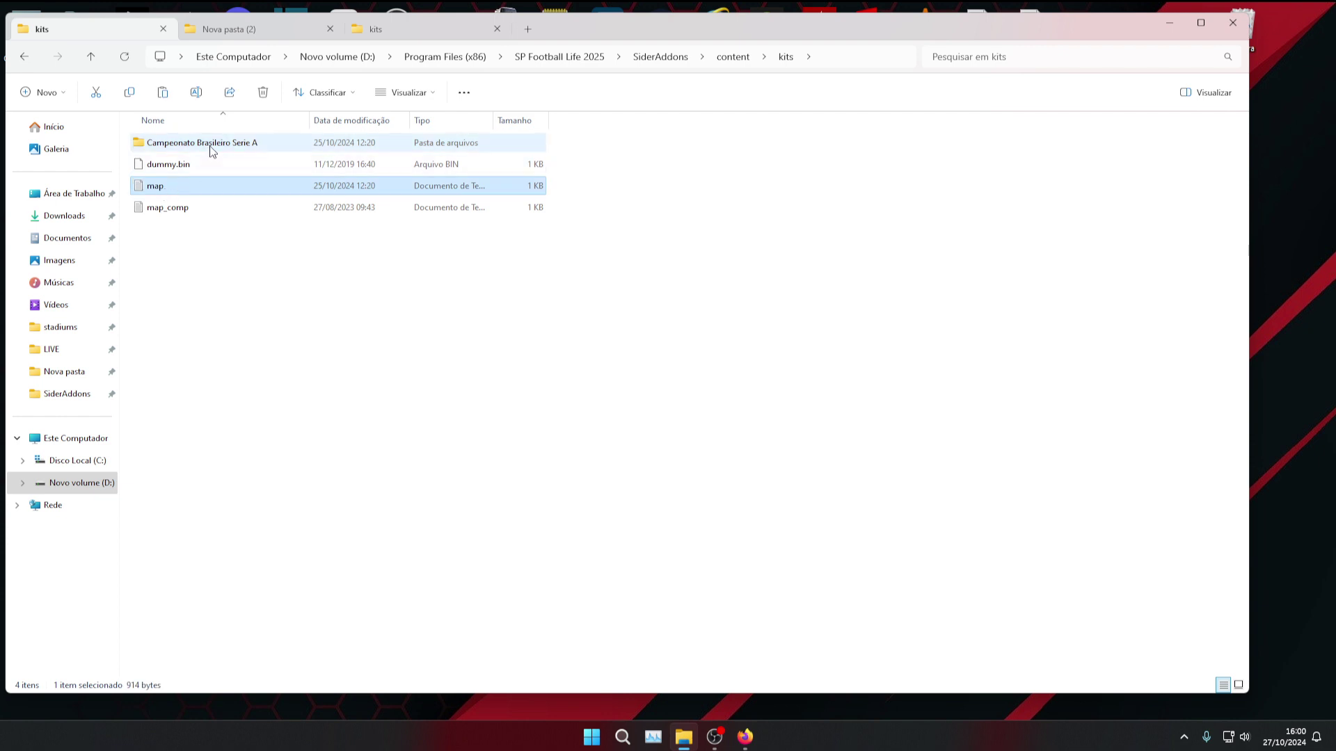
- Return to the SiderAddons folder and select the sider application
click(92, 55)
click(91, 56)
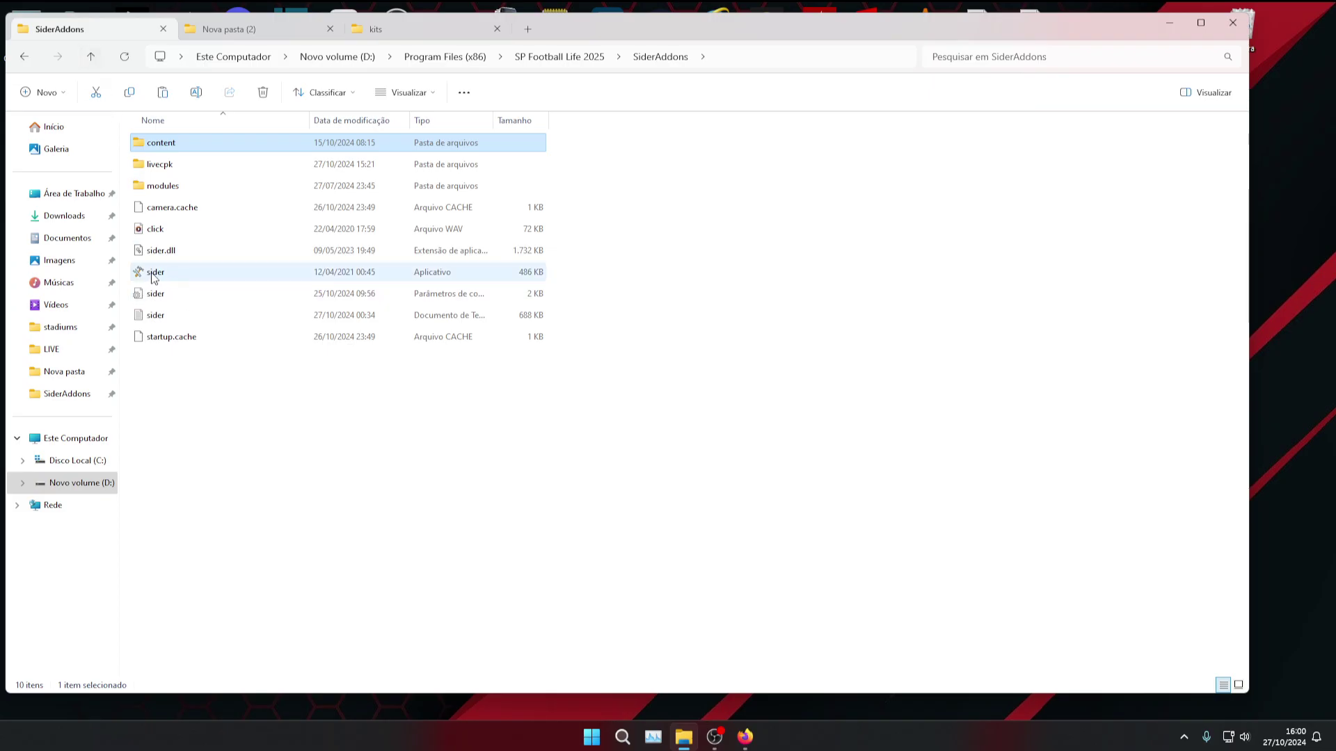
mouse_move(155, 277)
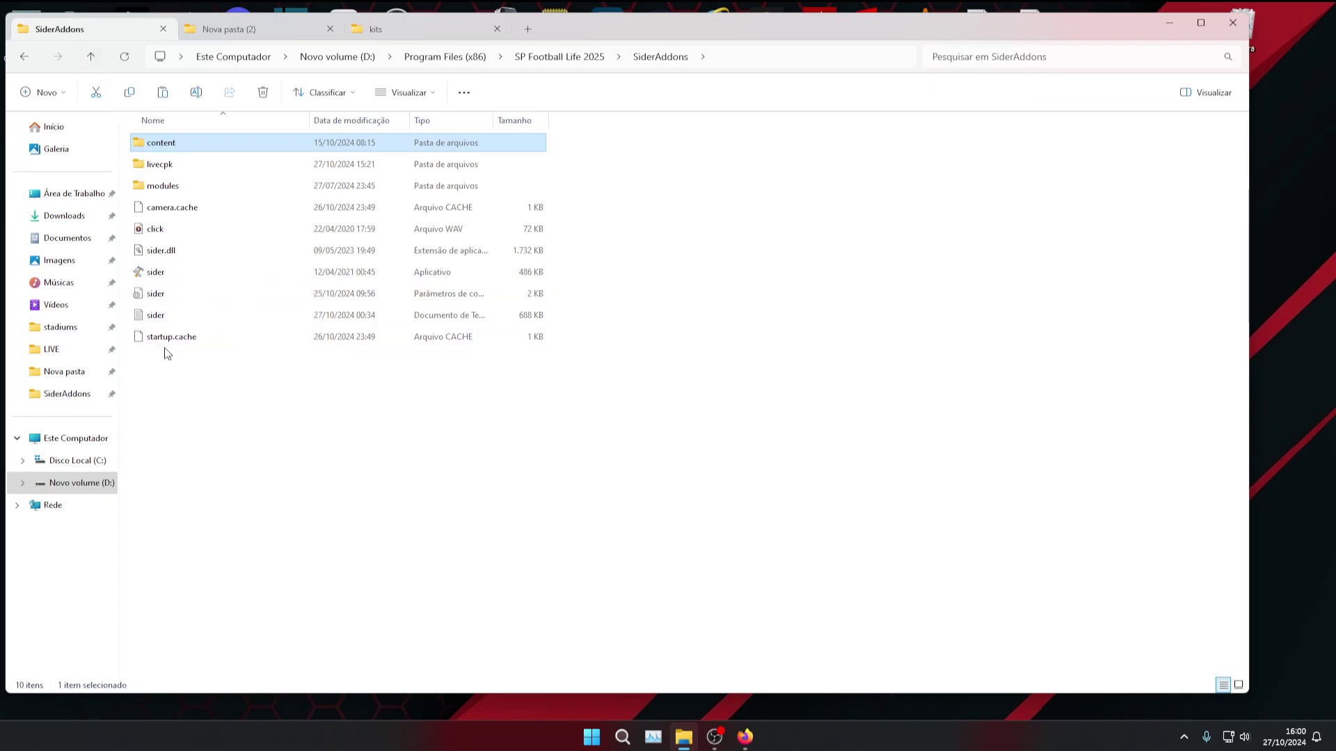
click(156, 278)
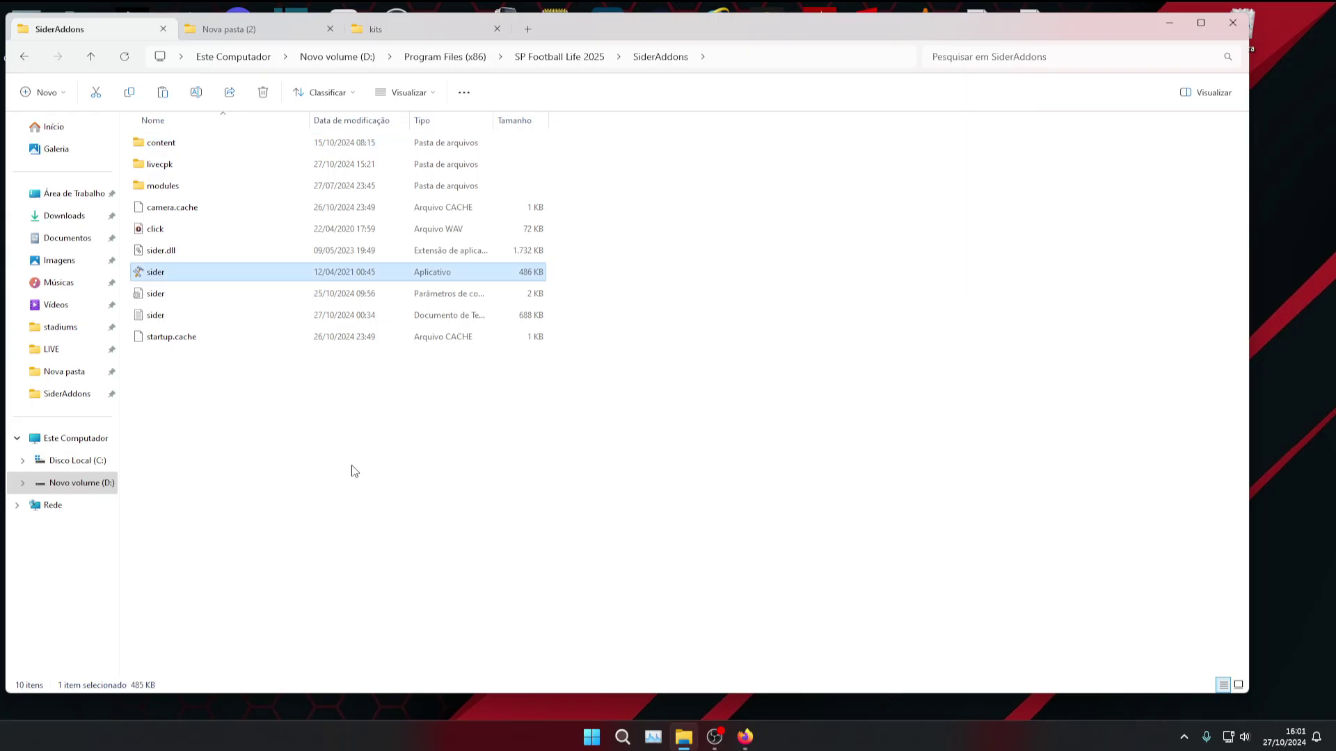
- Open the inner Nova pasta folder containing the livecpk mod folders, beside Nova pasta (2)
click(282, 31)
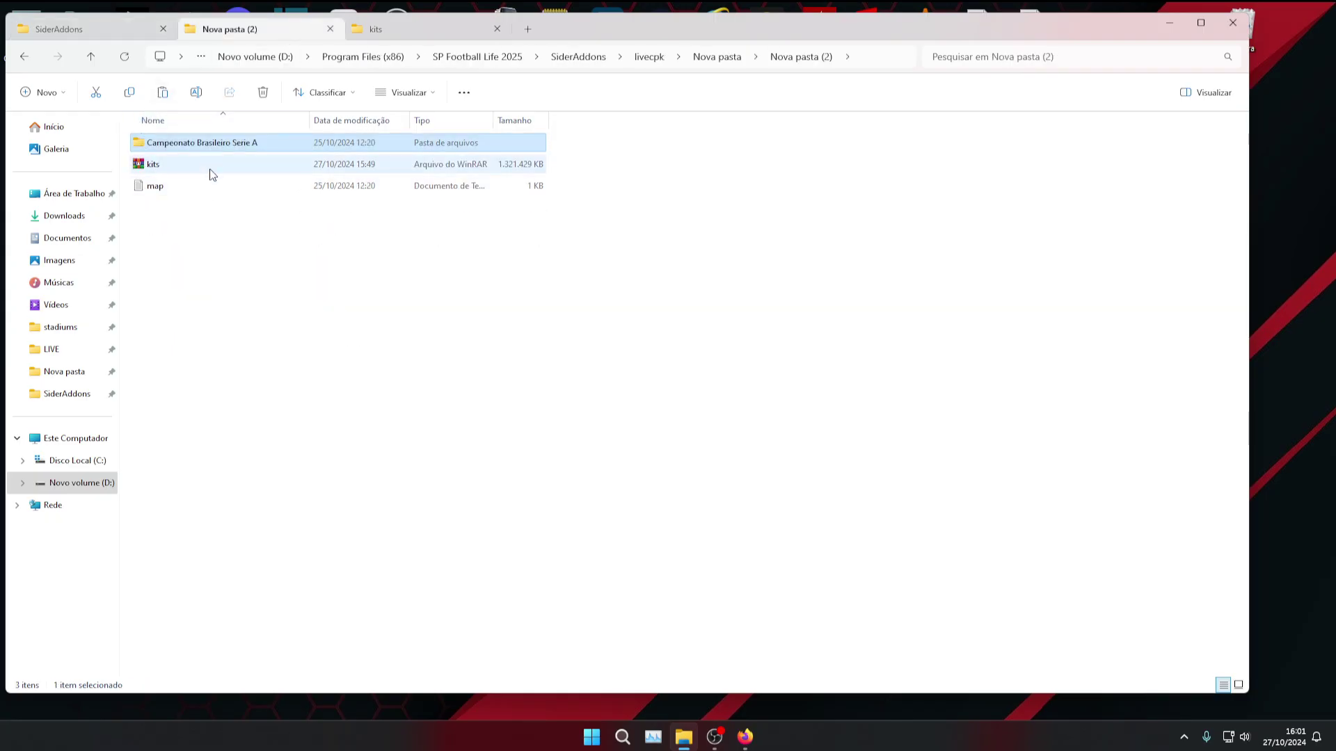
click(90, 57)
double_click(165, 164)
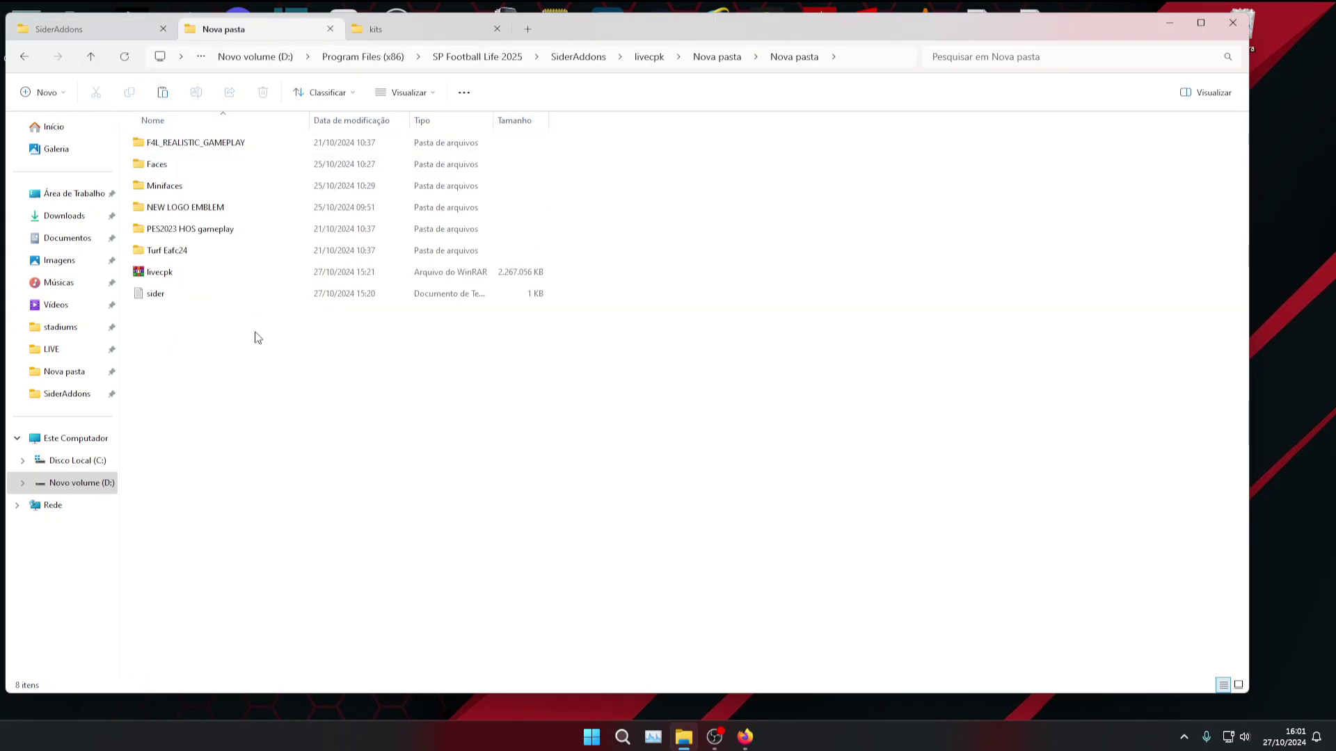